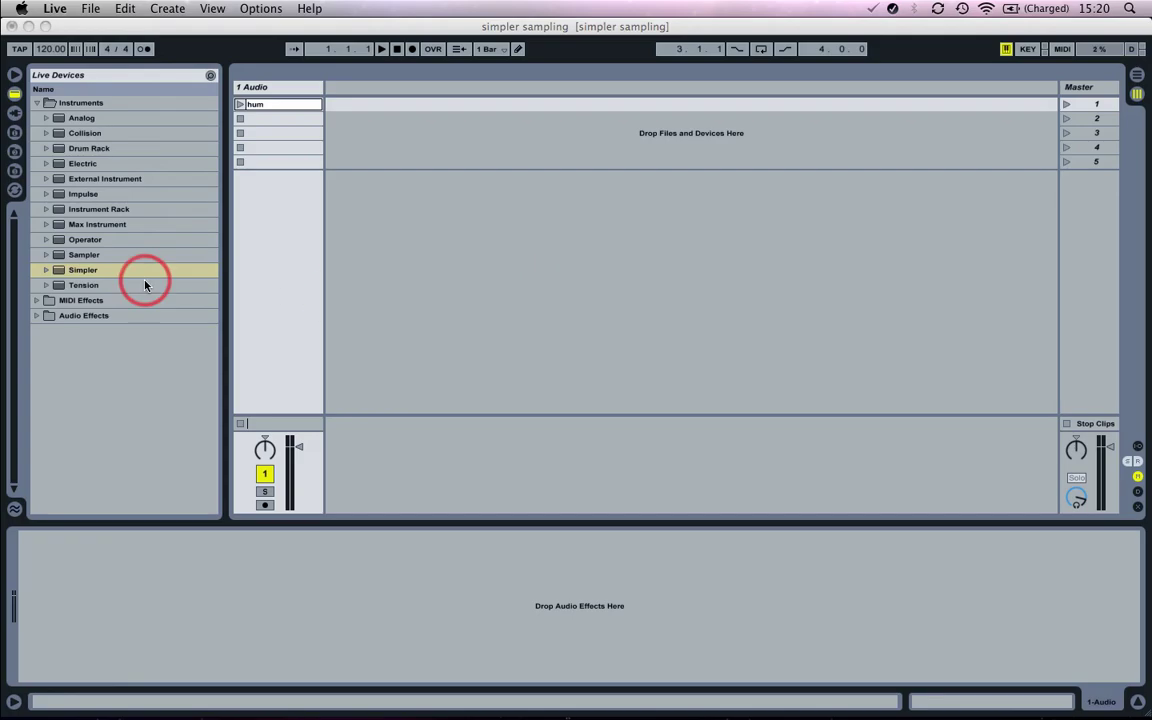
Add Operator on a new MIDI track, arm the track and play a test note.
{"action": "double_click", "coordinate": [59, 241]}
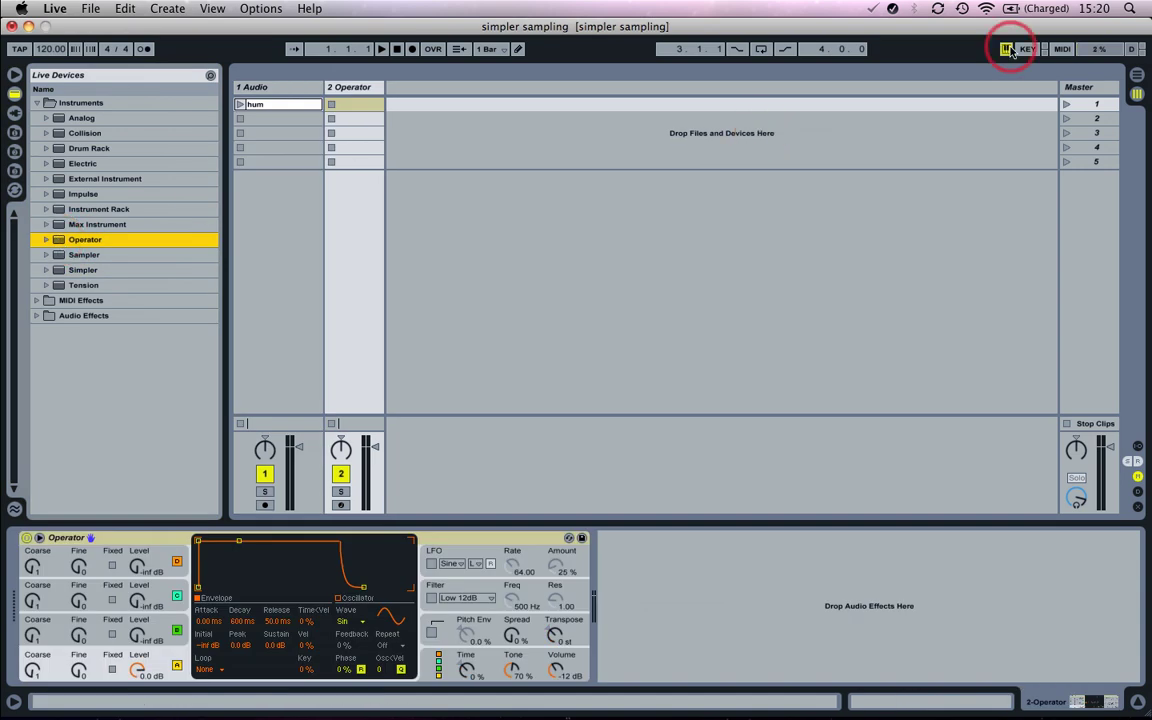
{"action": "left_click", "coordinate": [340, 505]}
{"action": "key", "text": "a"}
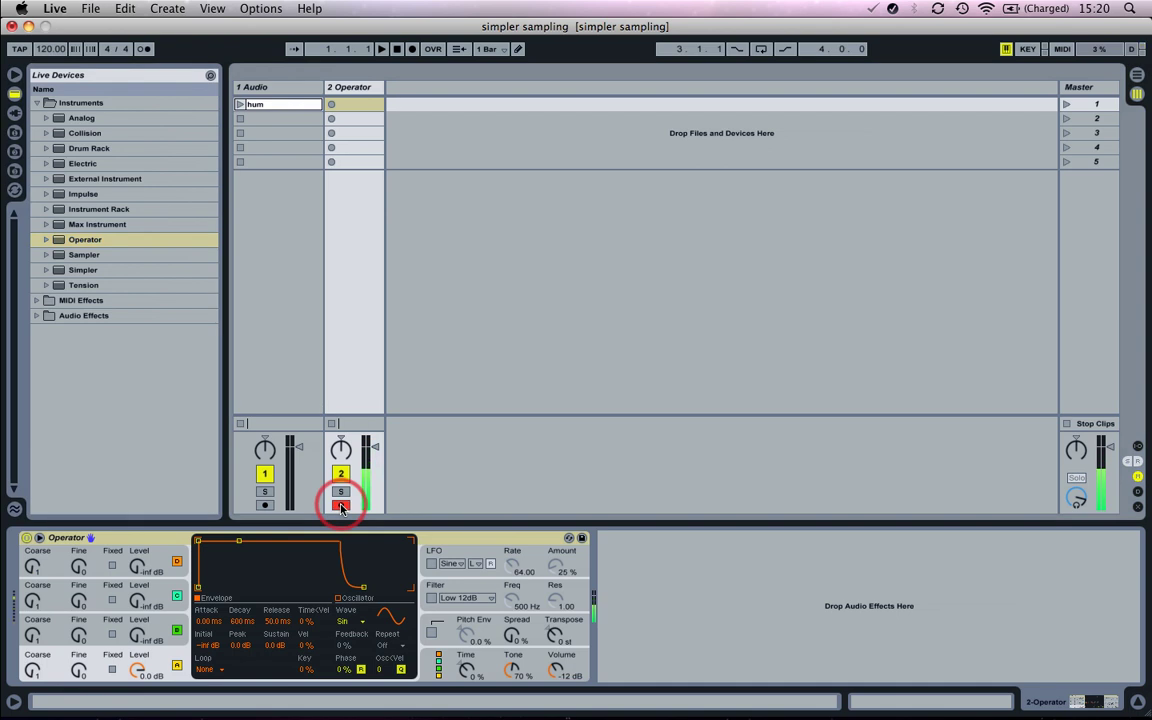
Draw a custom harmonic curve across the partials of Operator's oscillator A.
{"action": "left_click", "coordinate": [171, 651]}
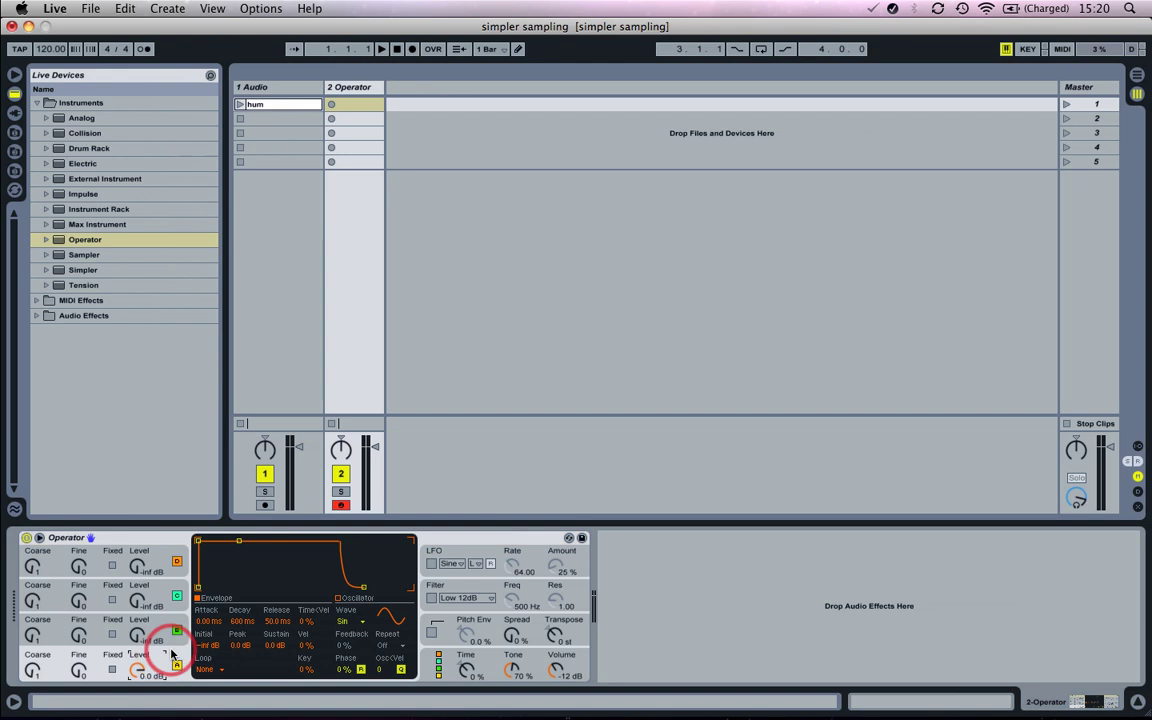
{"action": "left_click", "coordinate": [340, 598]}
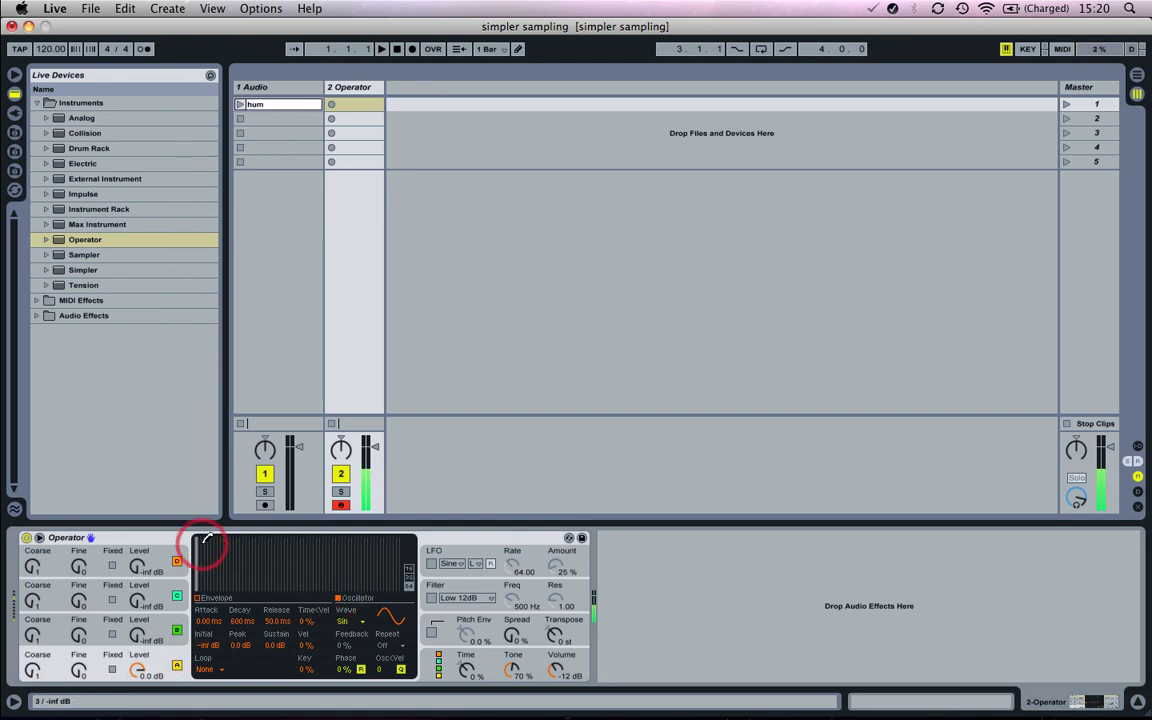
{"action": "mouse_move", "coordinate": [205, 572]}
{"action": "left_mouse_down"}
{"action": "mouse_move", "coordinate": [198, 545]}
{"action": "mouse_move", "coordinate": [259, 568]}
{"action": "mouse_move", "coordinate": [323, 536]}
{"action": "mouse_move", "coordinate": [407, 596]}
{"action": "left_mouse_up"}
Switch oscillator A's harmonics display between the 32 and 16 partial settings, finishing on 64 partials.
{"action": "left_click", "coordinate": [408, 580]}
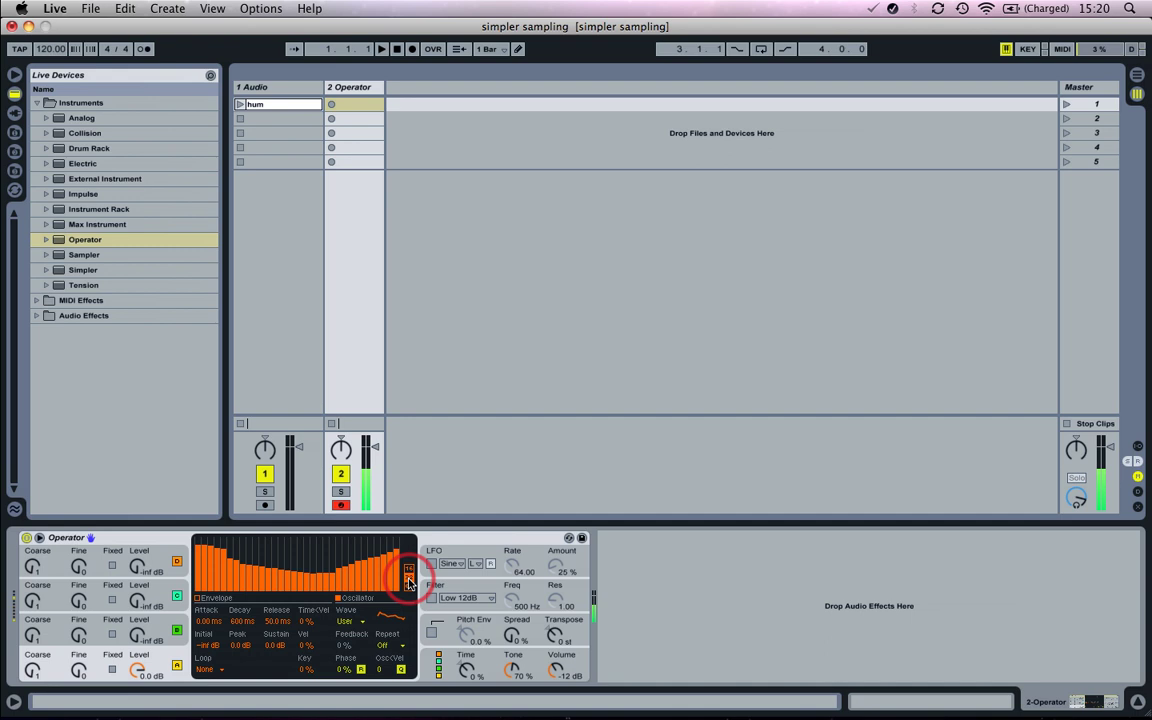
{"action": "left_click", "coordinate": [409, 574]}
{"action": "left_click", "coordinate": [409, 574]}
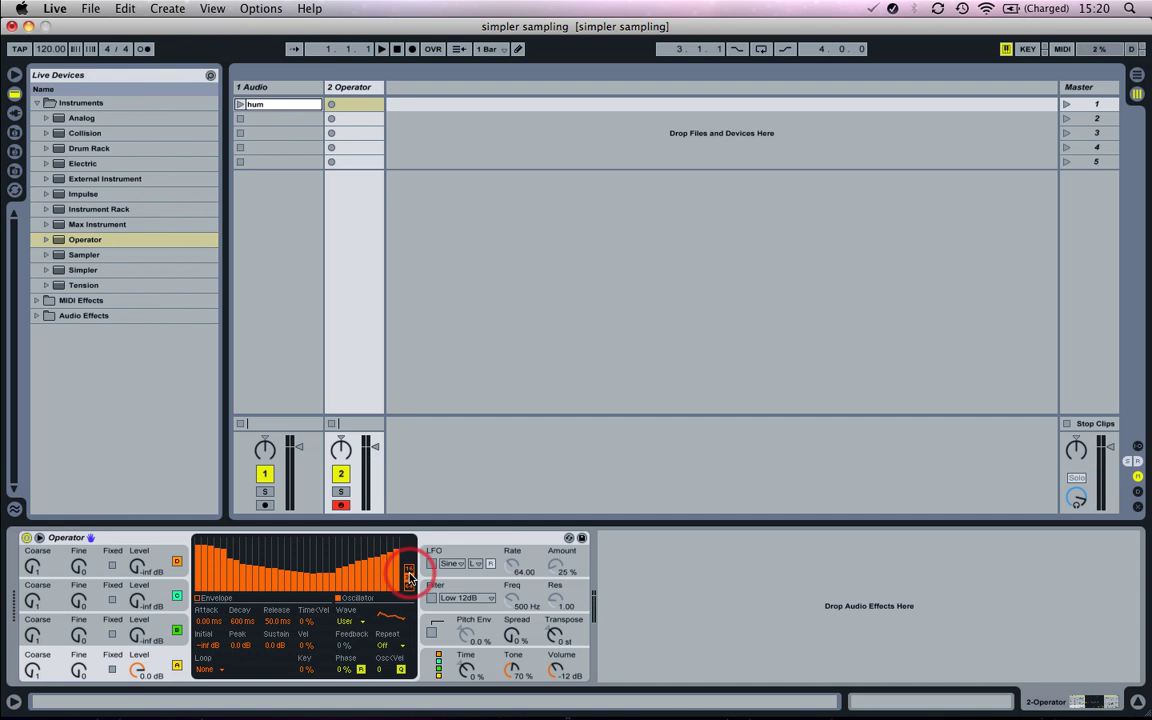
{"action": "left_click", "coordinate": [409, 568]}
{"action": "left_click", "coordinate": [409, 585]}
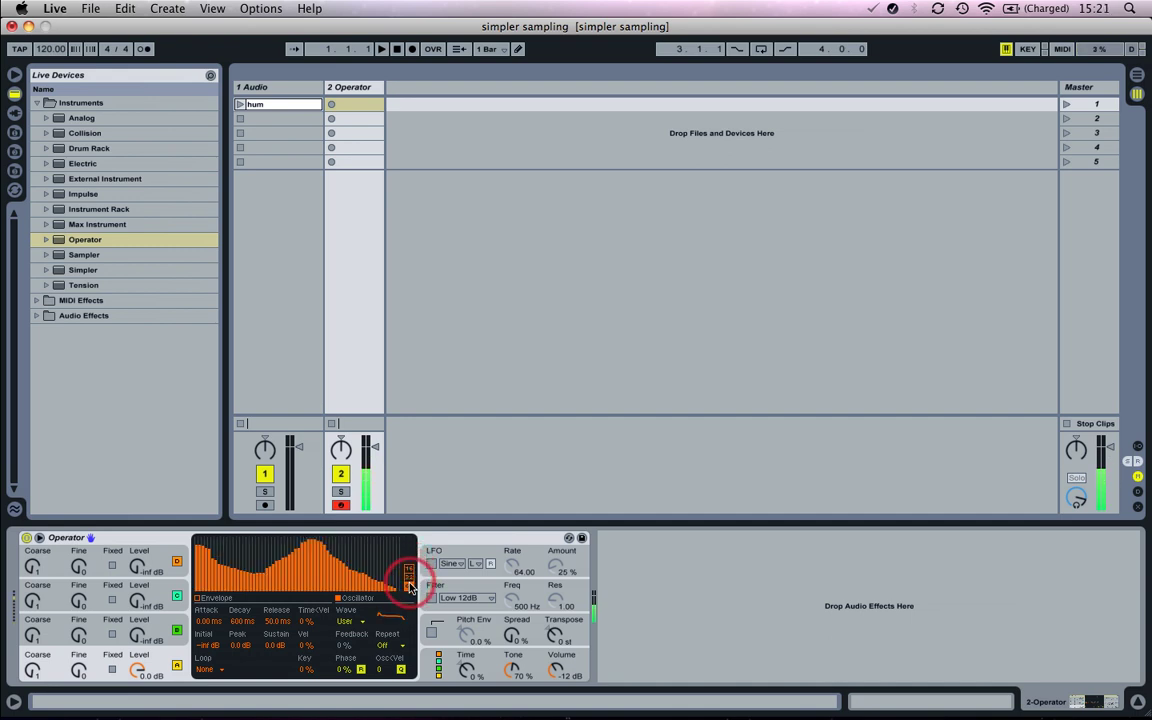
Erase the upper partials of oscillator A beyond the second peak and export the waveform as an AMS file.
{"action": "mouse_move", "coordinate": [401, 584]}
{"action": "left_mouse_down"}
{"action": "mouse_move", "coordinate": [364, 591]}
{"action": "mouse_move", "coordinate": [399, 591]}
{"action": "mouse_move", "coordinate": [314, 598]}
{"action": "left_mouse_up"}
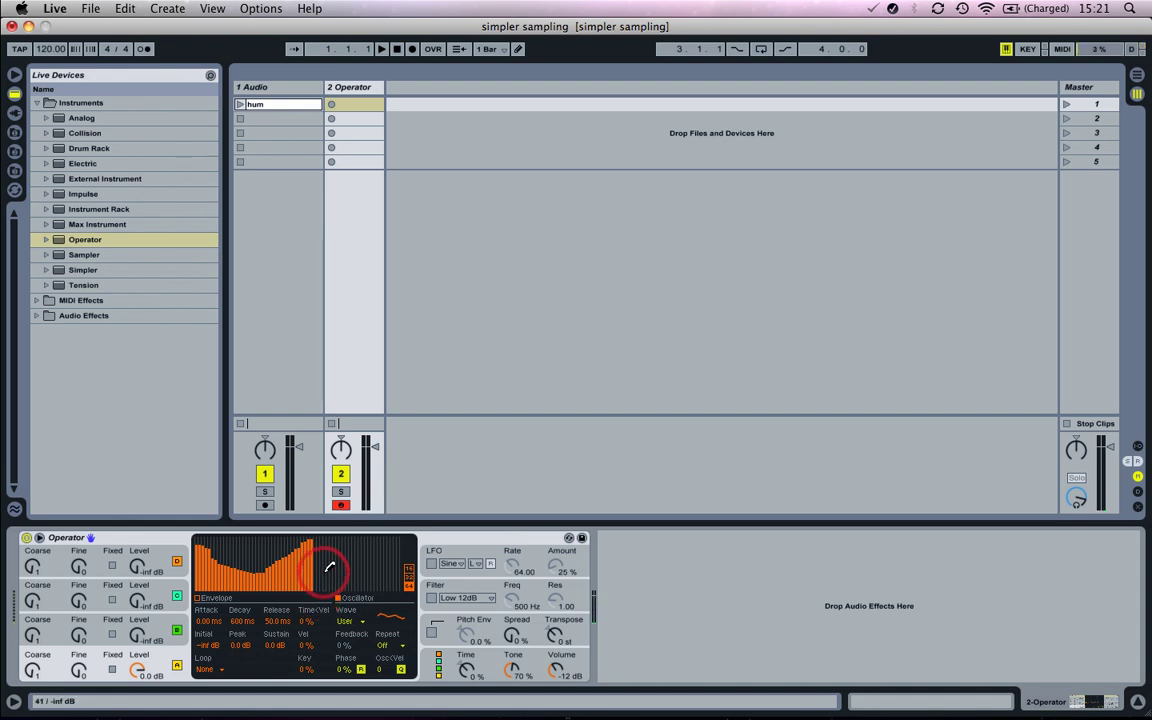
{"action": "right_click", "coordinate": [324, 576]}
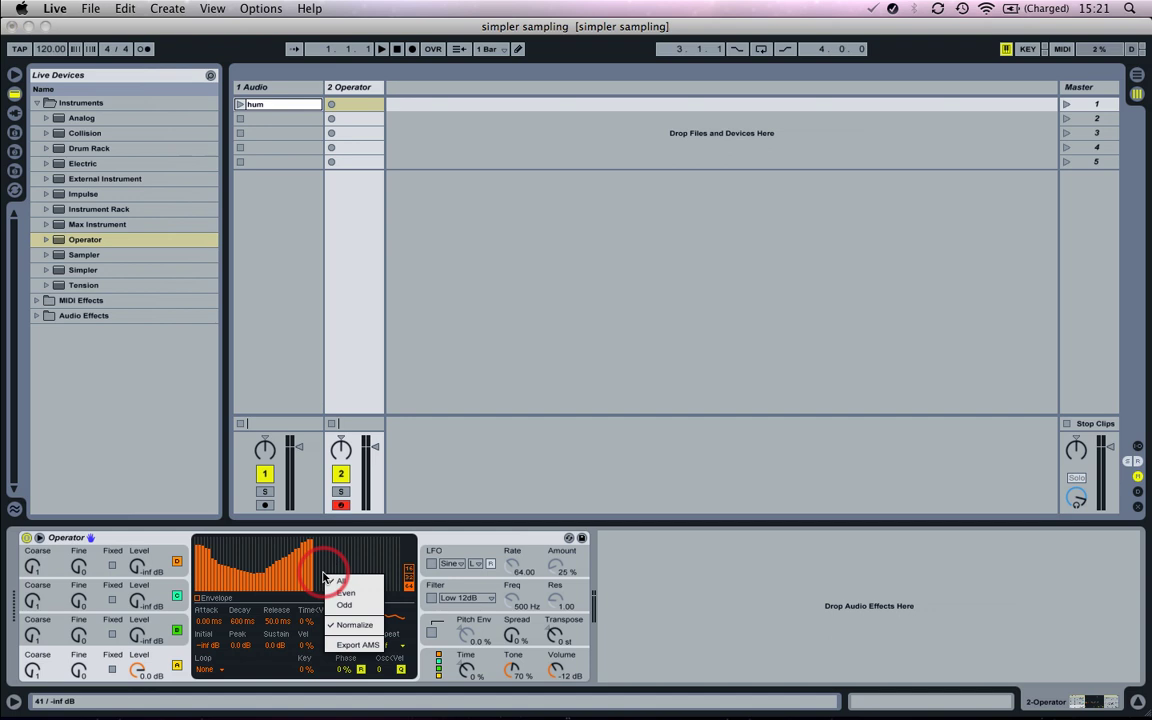
{"action": "left_click", "coordinate": [355, 645]}
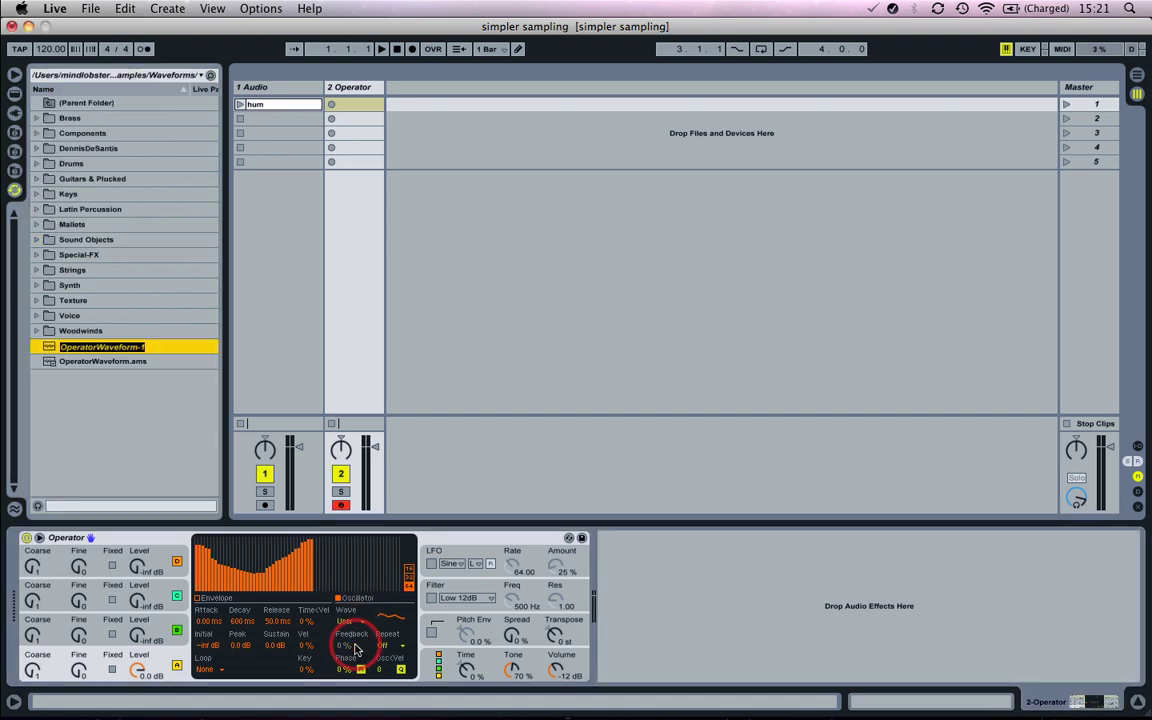
Add Simpler on a new track and load OperatorWaveform-1.ams from the library's Waveforms samples as its sample.
{"action": "left_click", "coordinate": [15, 95]}
{"action": "left_click_drag", "start_coordinate": [60, 268], "coordinate": [417, 116]}
{"action": "left_click", "coordinate": [15, 131]}
{"action": "left_click", "coordinate": [67, 336]}
{"action": "left_click", "coordinate": [37, 506]}
{"action": "left_click_drag", "start_coordinate": [68, 332], "coordinate": [157, 563]}
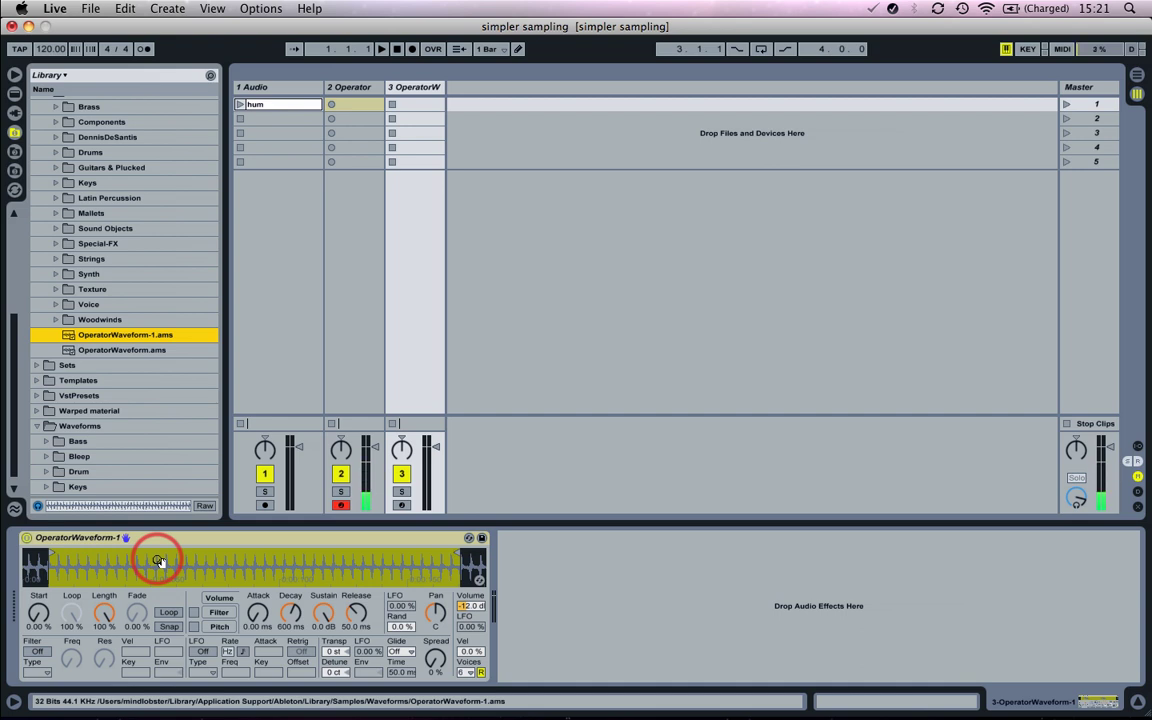
Arm the OperatorWaveform-1 track instead of the Operator track and set its Simpler to -12 st with Loop on and Snap off.
{"action": "left_click", "coordinate": [341, 506]}
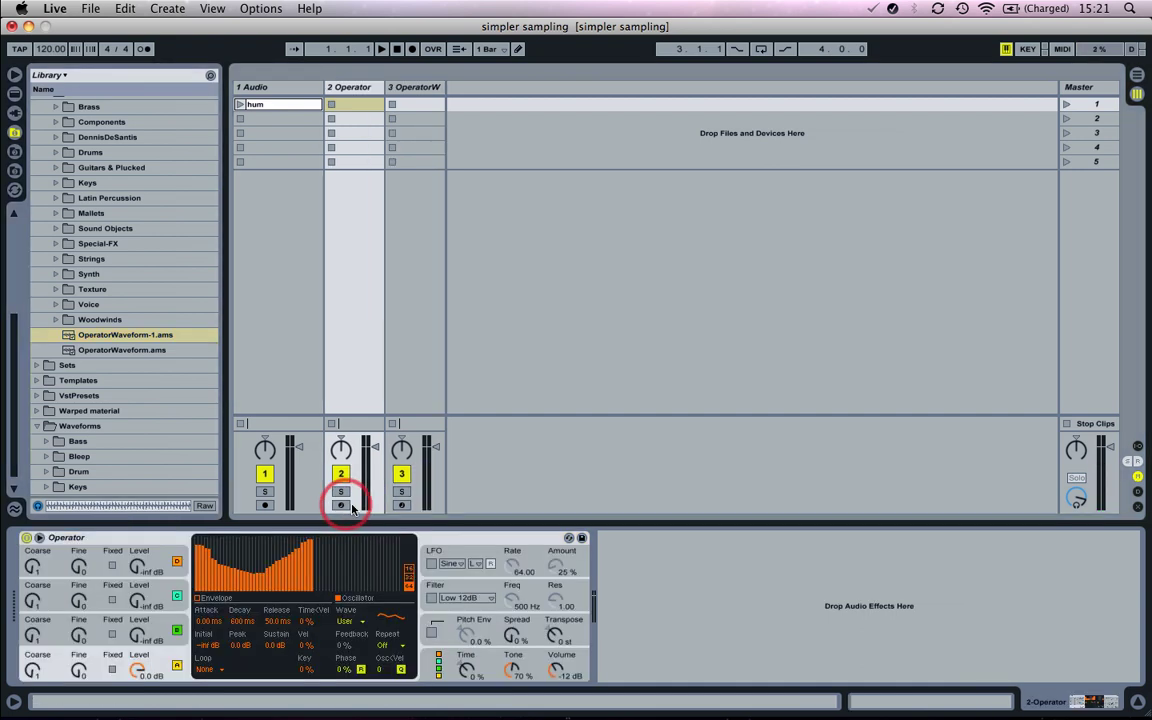
{"action": "left_click", "coordinate": [401, 506]}
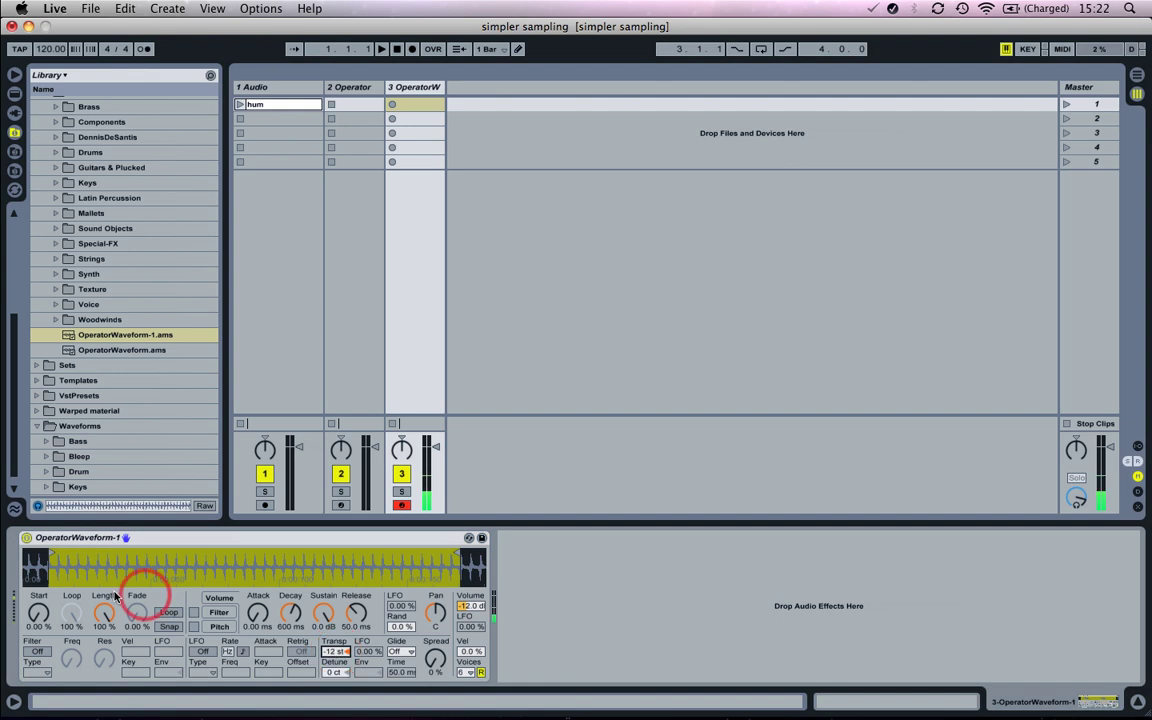
{"action": "left_click", "coordinate": [170, 615]}
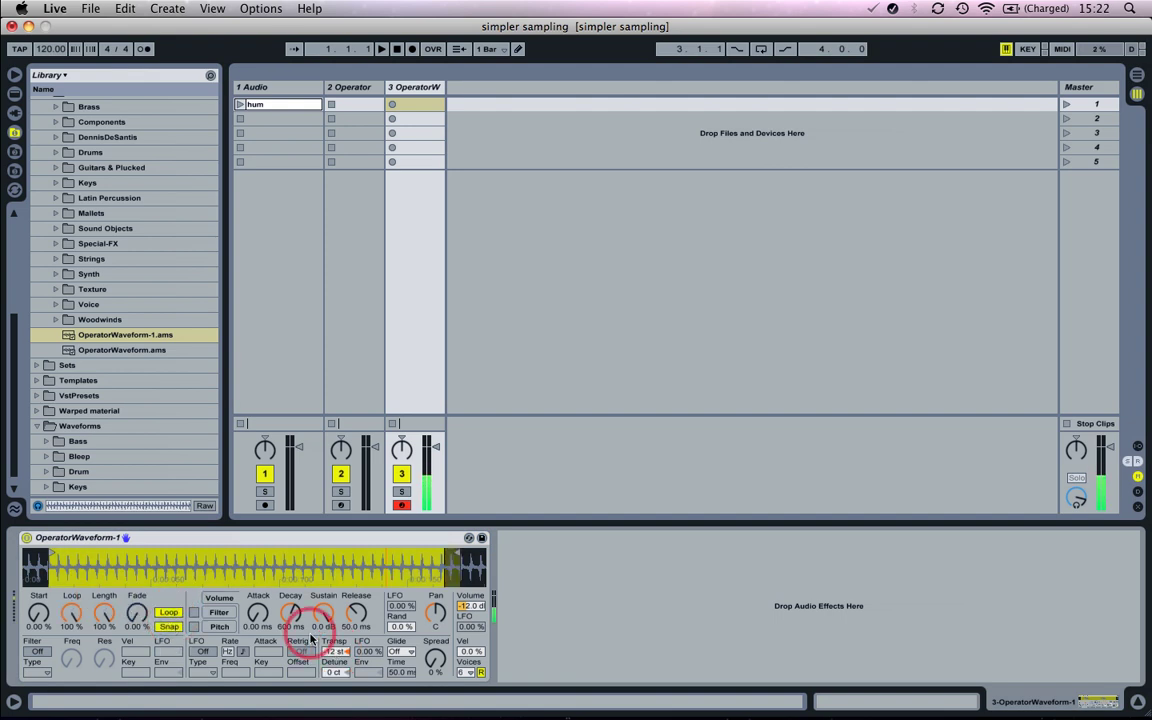
{"action": "left_click", "coordinate": [170, 627]}
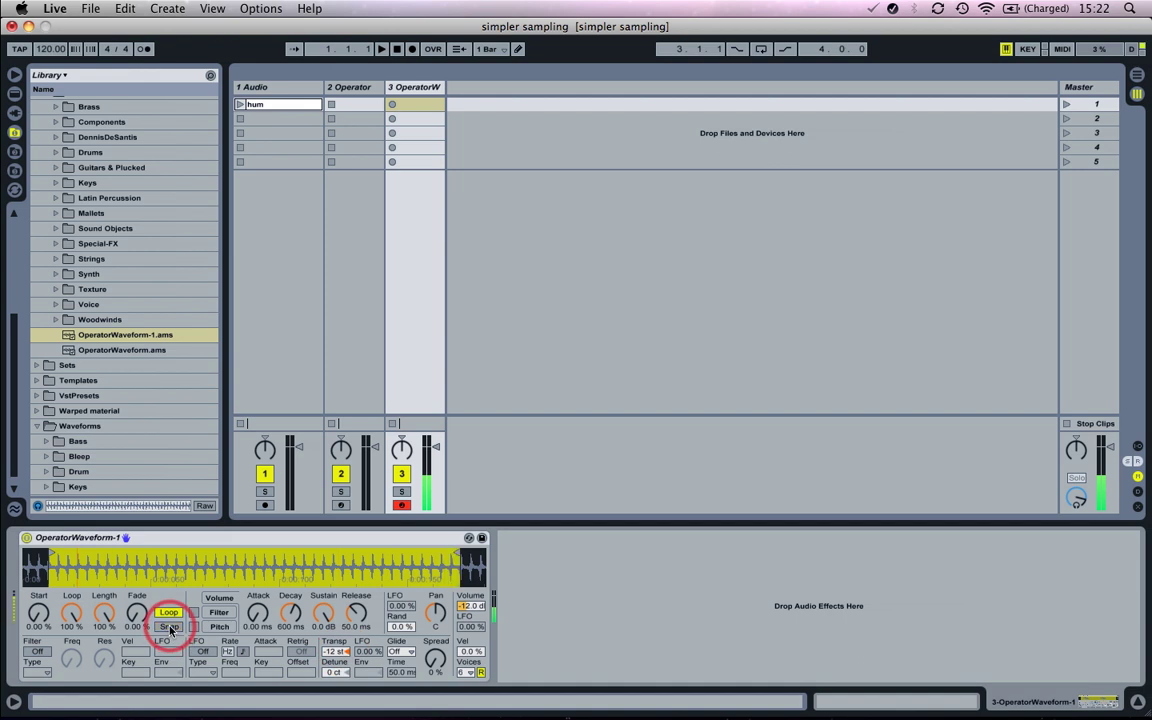
Enable Simpler's LP12 filter with the frequency at 914 Hz and the resonance at 4.10.
{"action": "left_click", "coordinate": [36, 652]}
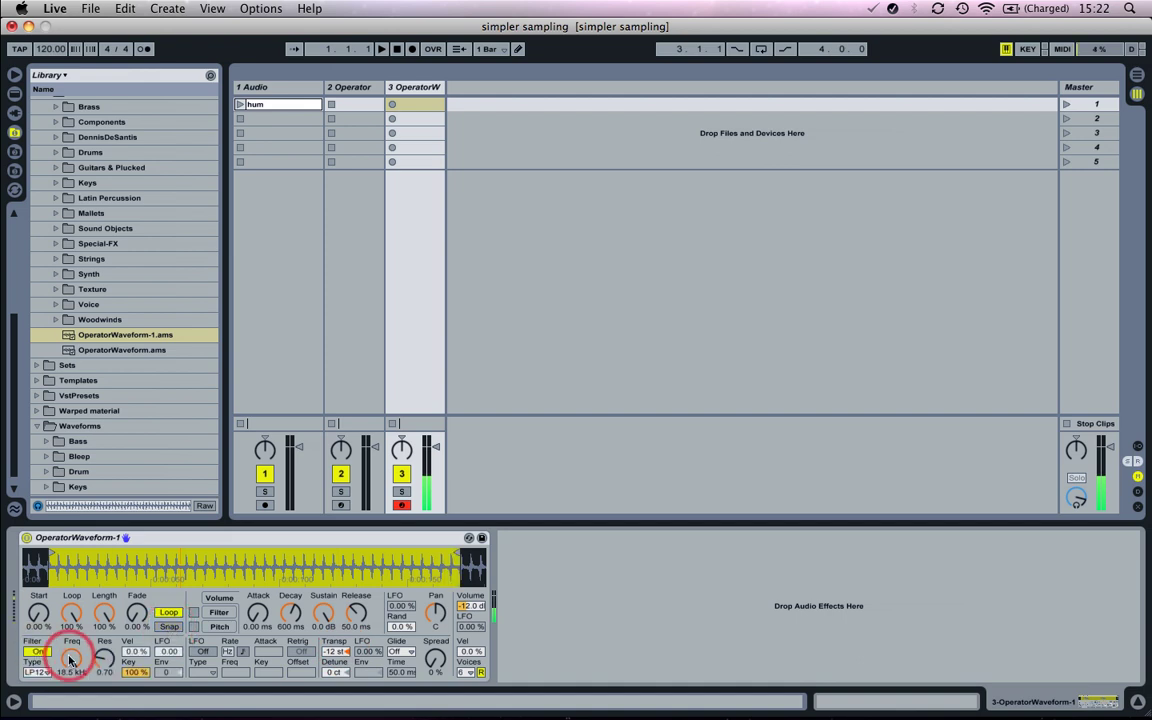
{"action": "left_click_drag", "start_coordinate": [71, 657], "coordinate": [71, 658]}
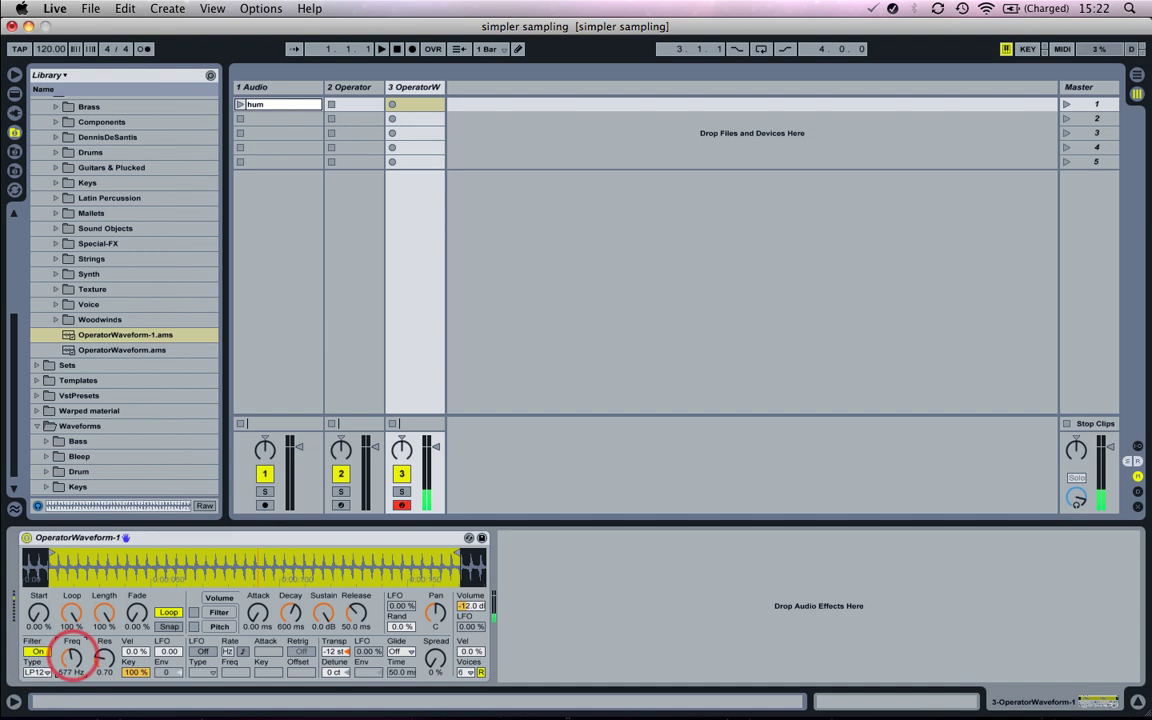
{"action": "left_click_drag", "start_coordinate": [98, 657], "coordinate": [104, 655]}
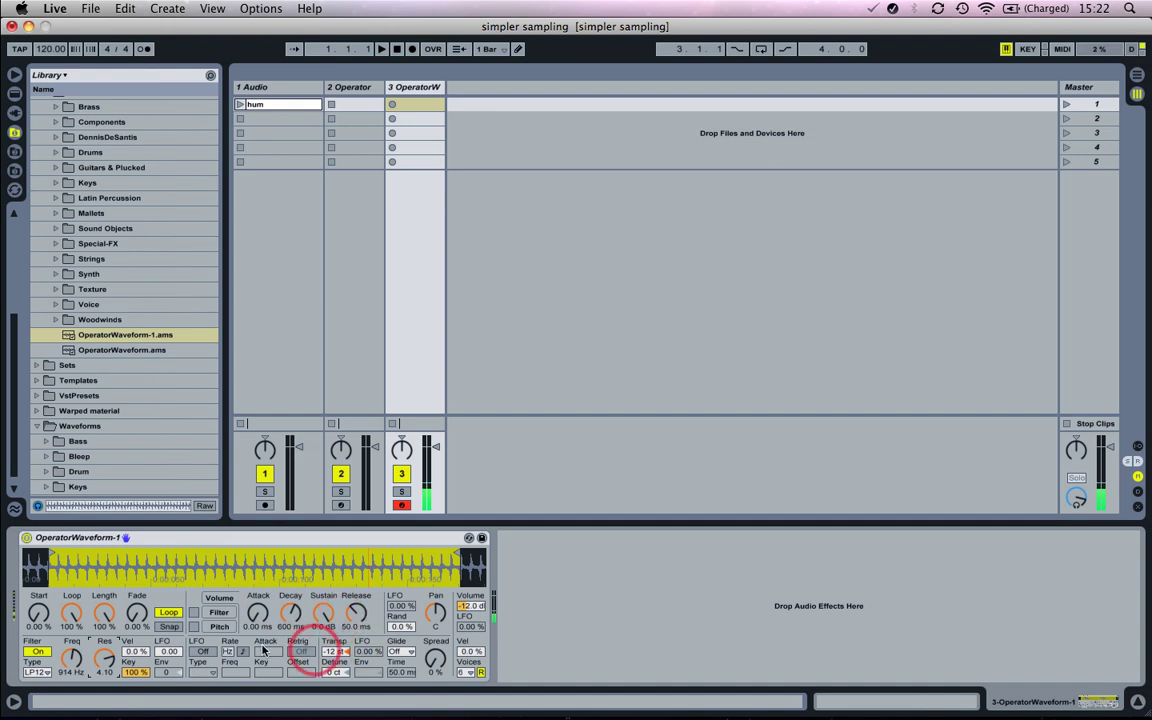
Modulate the filter with an LFO amount of 5.06, turning on a tempo-synced LFO at 1/16 beats.
{"action": "left_click_drag", "start_coordinate": [166, 651], "coordinate": [165, 648]}
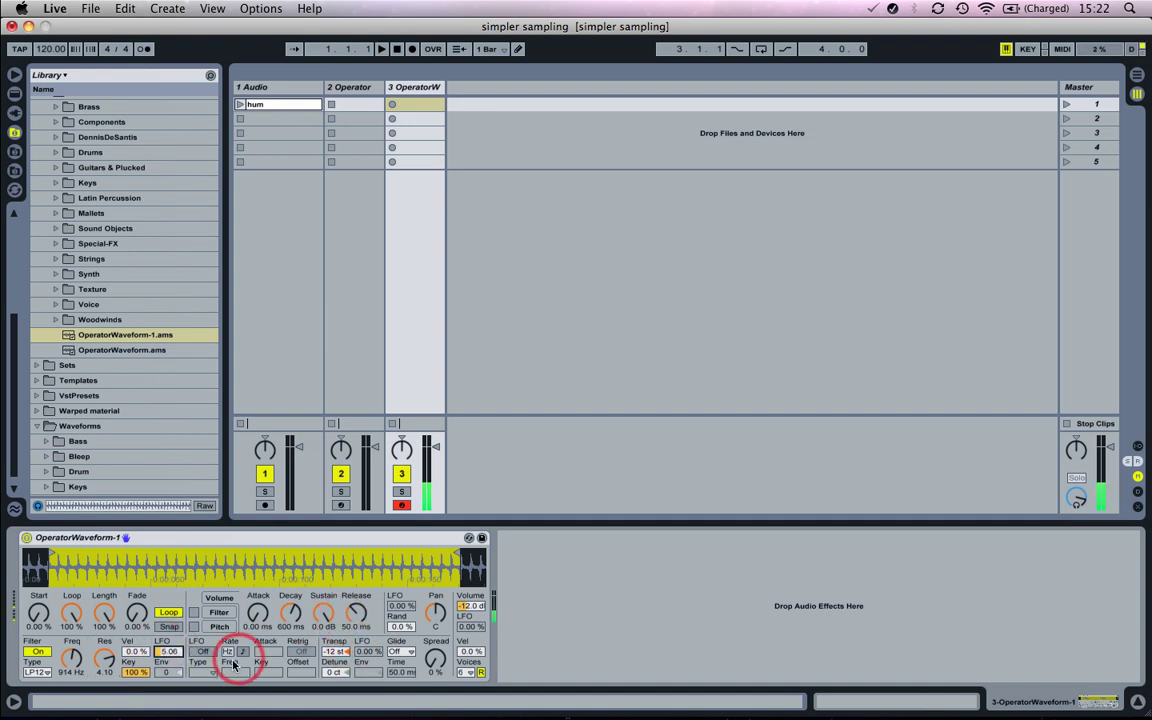
{"action": "left_click", "coordinate": [203, 651]}
{"action": "left_click", "coordinate": [243, 652]}
{"action": "left_click", "coordinate": [165, 650]}
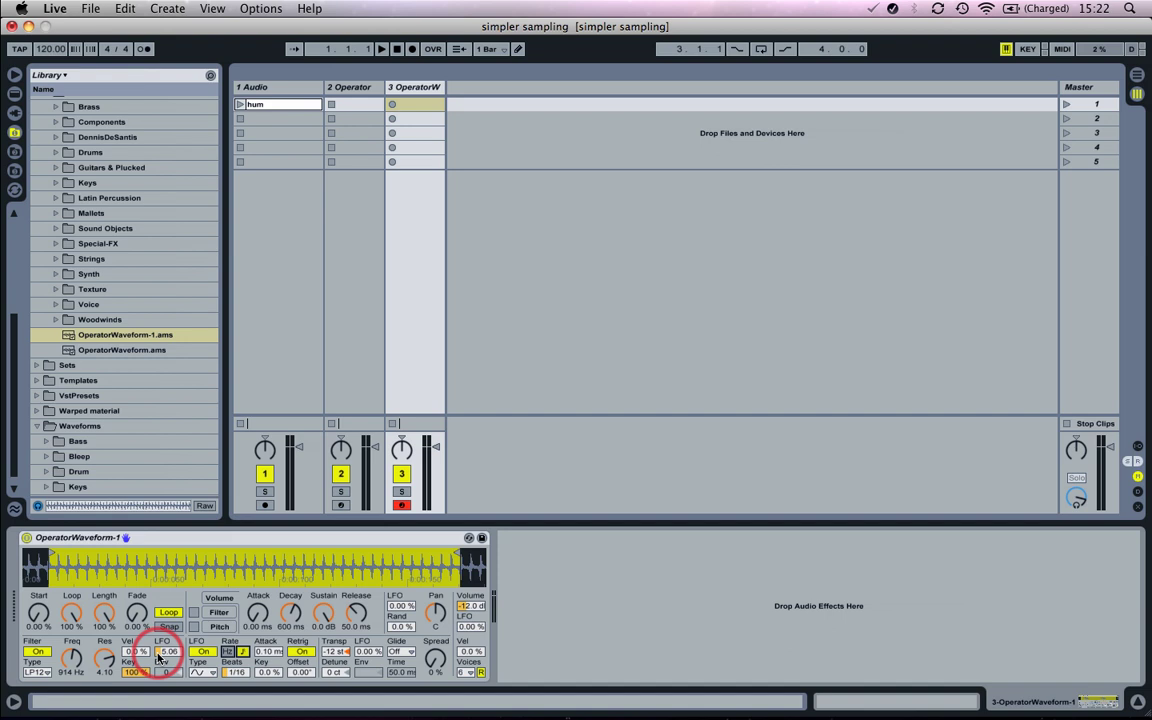
Disarm the OperatorWaveform-1 track and add an empty Simpler on a new fourth track.
{"action": "left_click", "coordinate": [402, 507]}
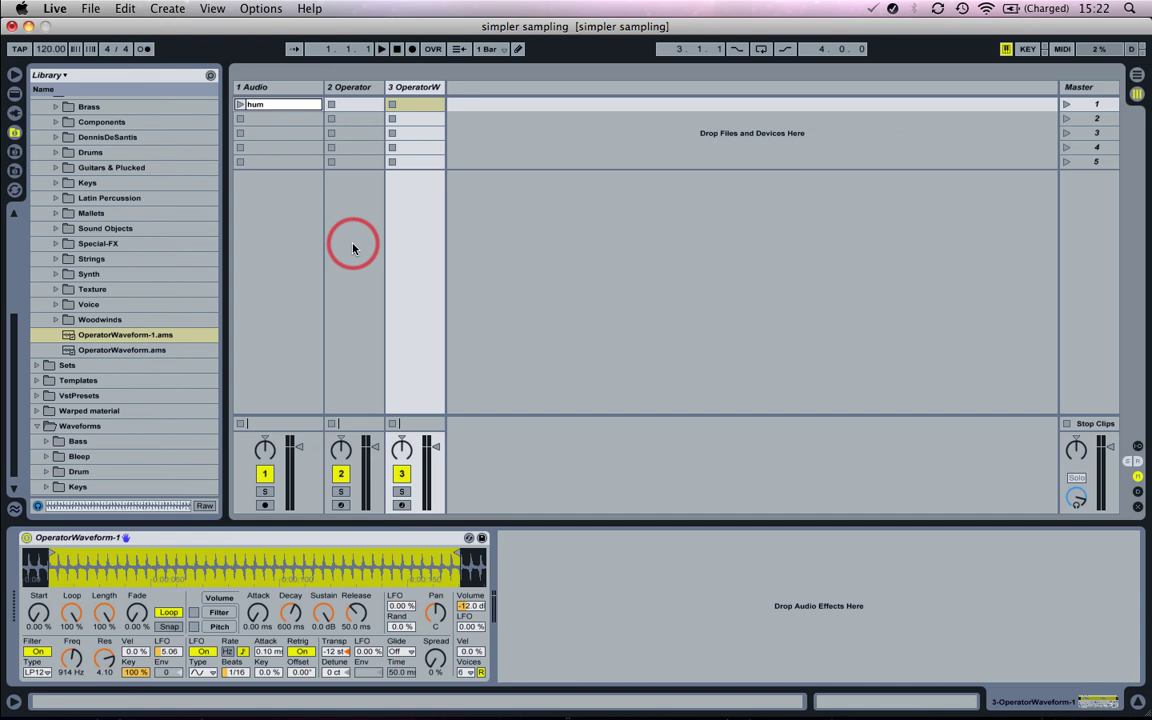
{"action": "left_click", "coordinate": [14, 75]}
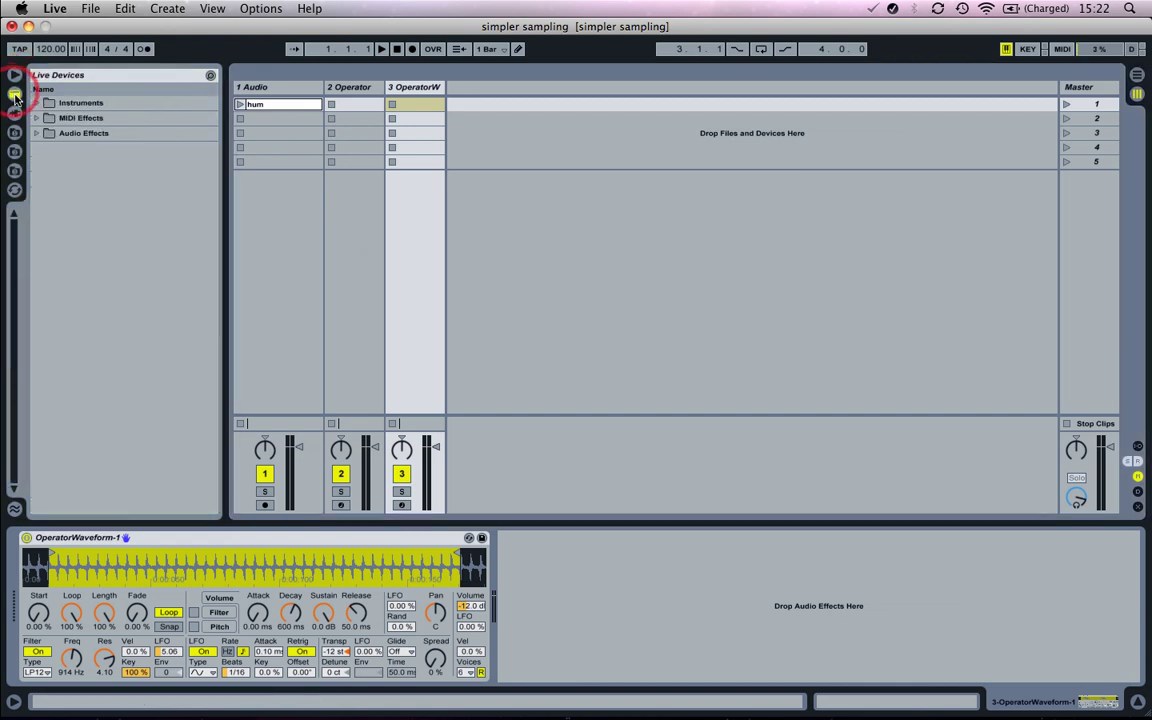
{"action": "left_click", "coordinate": [36, 104]}
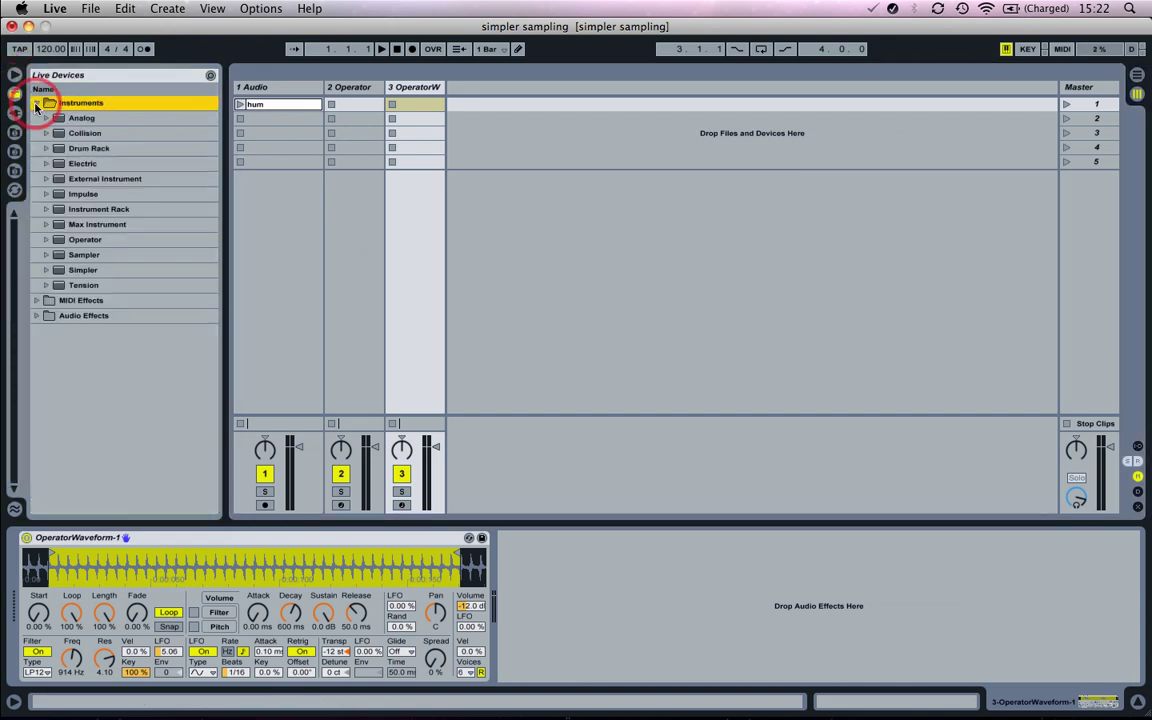
{"action": "left_click", "coordinate": [62, 270]}
{"action": "left_click_drag", "start_coordinate": [418, 118], "coordinate": [467, 103]}
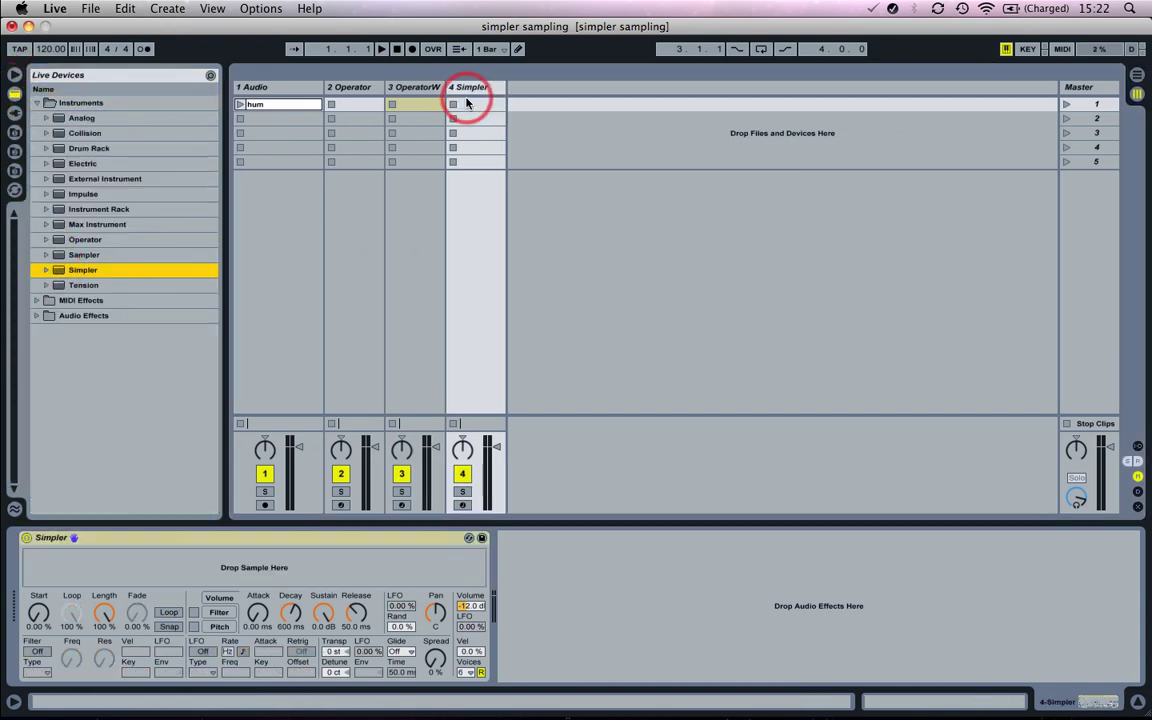
Audition the hum clip on the audio track and load it as the sample of the new Simpler.
{"action": "left_click", "coordinate": [290, 108]}
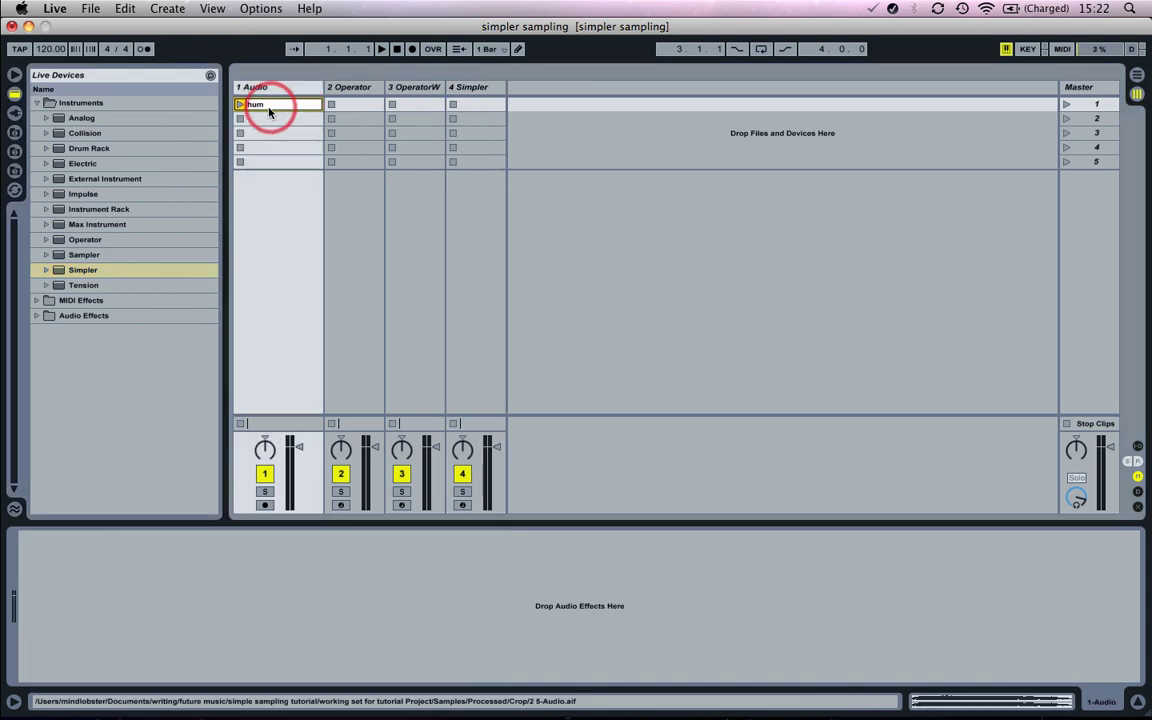
{"action": "left_click", "coordinate": [241, 104]}
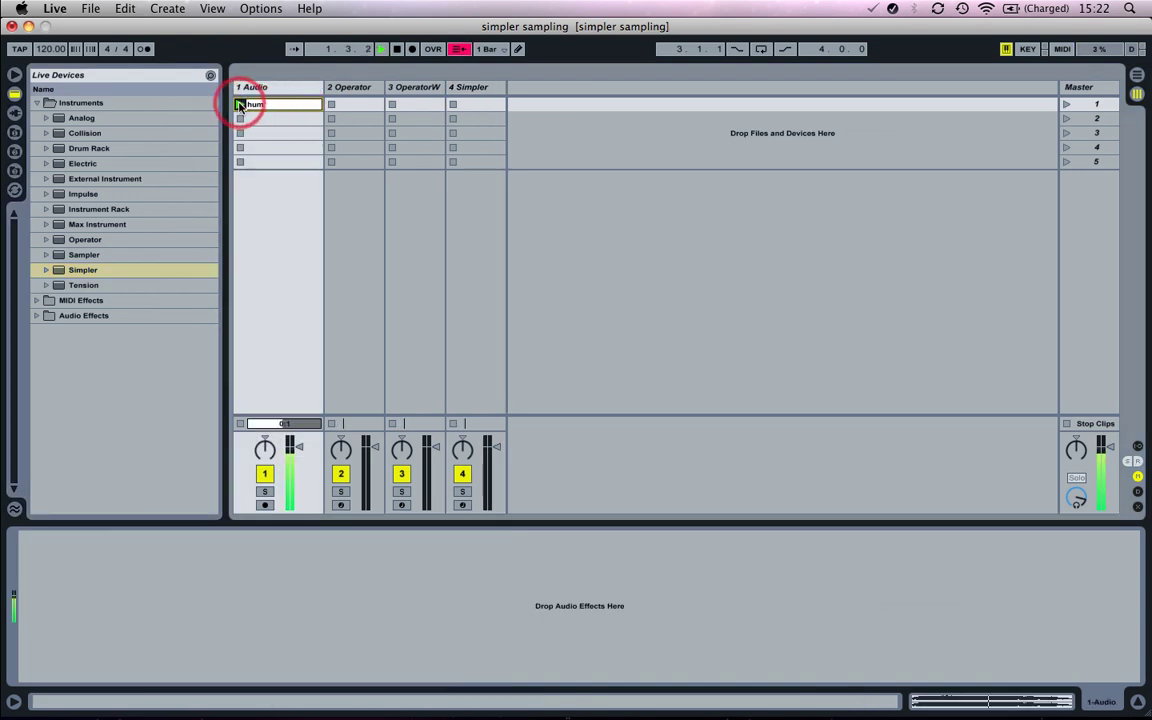
{"action": "left_click", "coordinate": [241, 105]}
{"action": "left_click", "coordinate": [470, 88]}
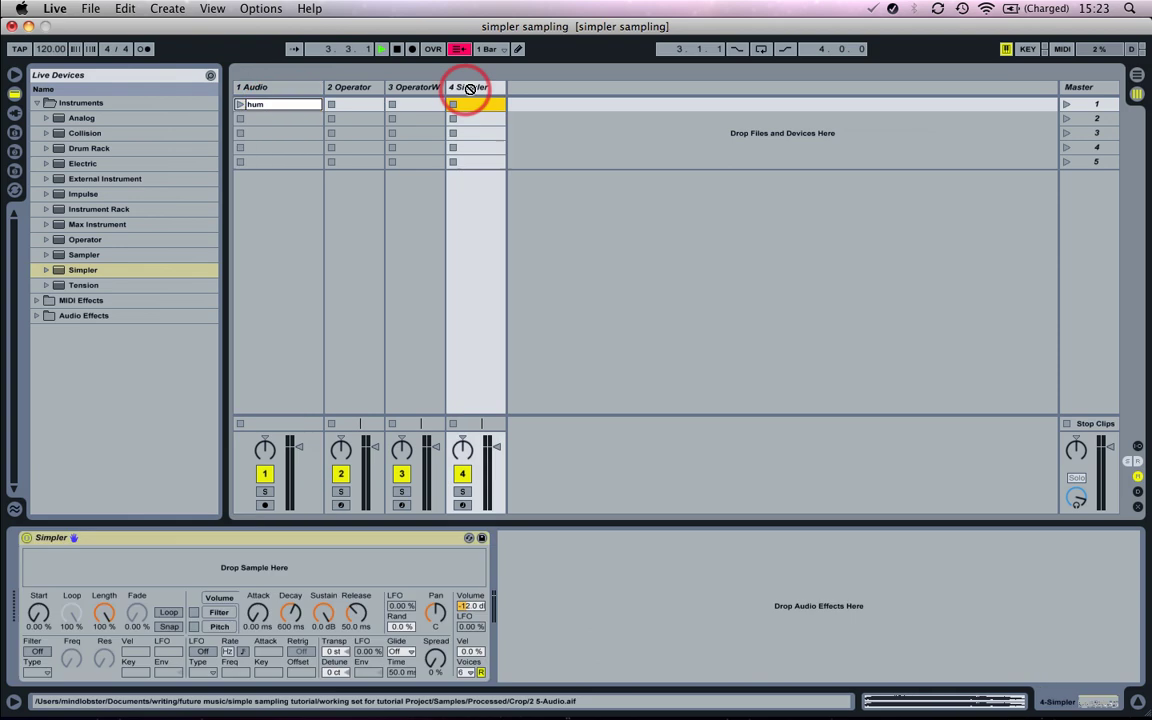
{"action": "left_click_drag", "start_coordinate": [470, 88], "coordinate": [273, 563]}
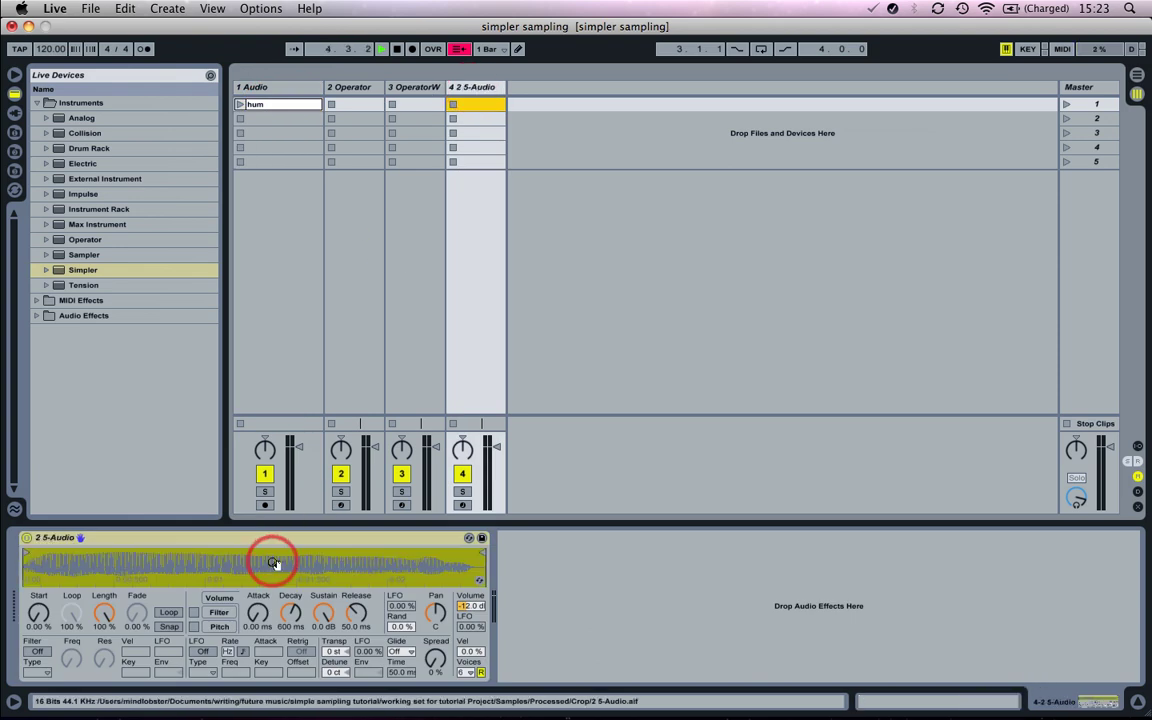
Arm the hum Simpler track and set its Simpler to 0.00 dB volume with Loop and Snap on.
{"action": "left_click", "coordinate": [462, 505]}
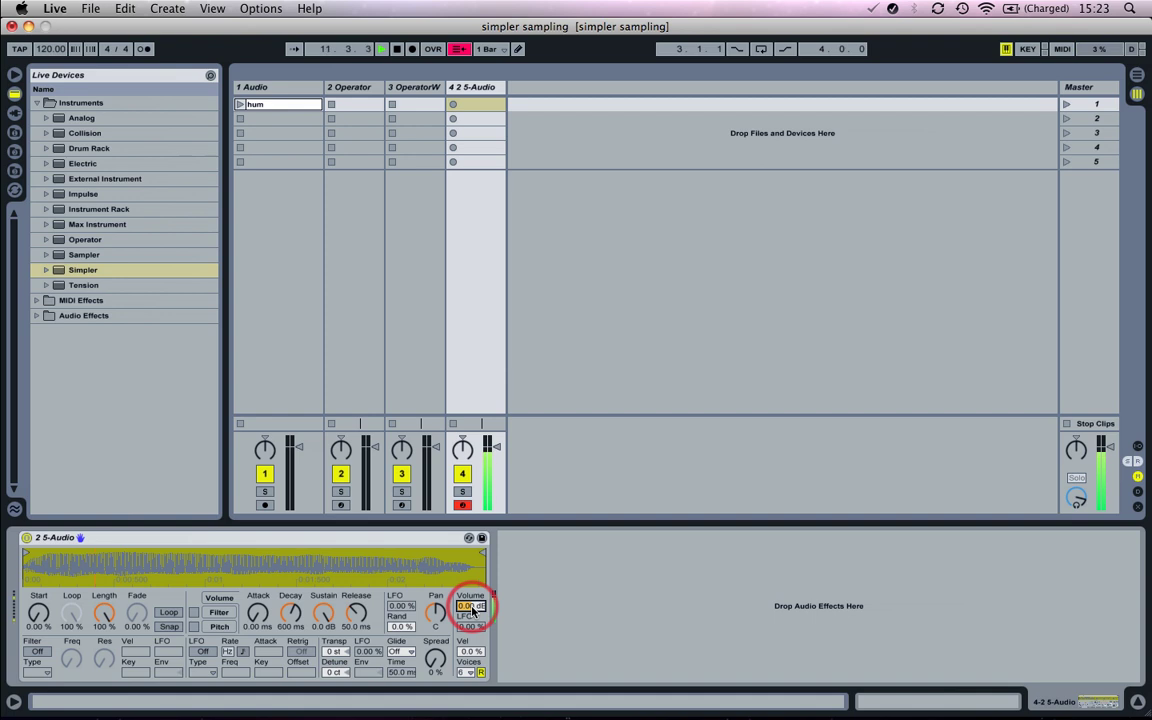
{"action": "left_click", "coordinate": [168, 613]}
{"action": "left_click", "coordinate": [168, 626]}
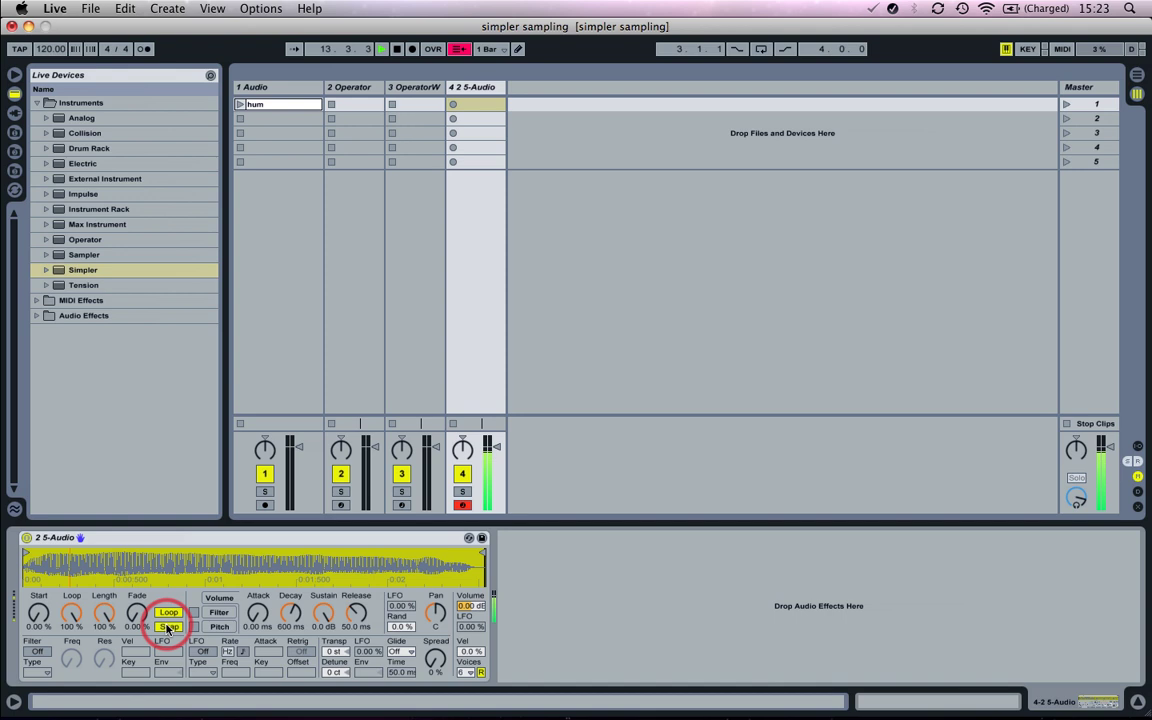
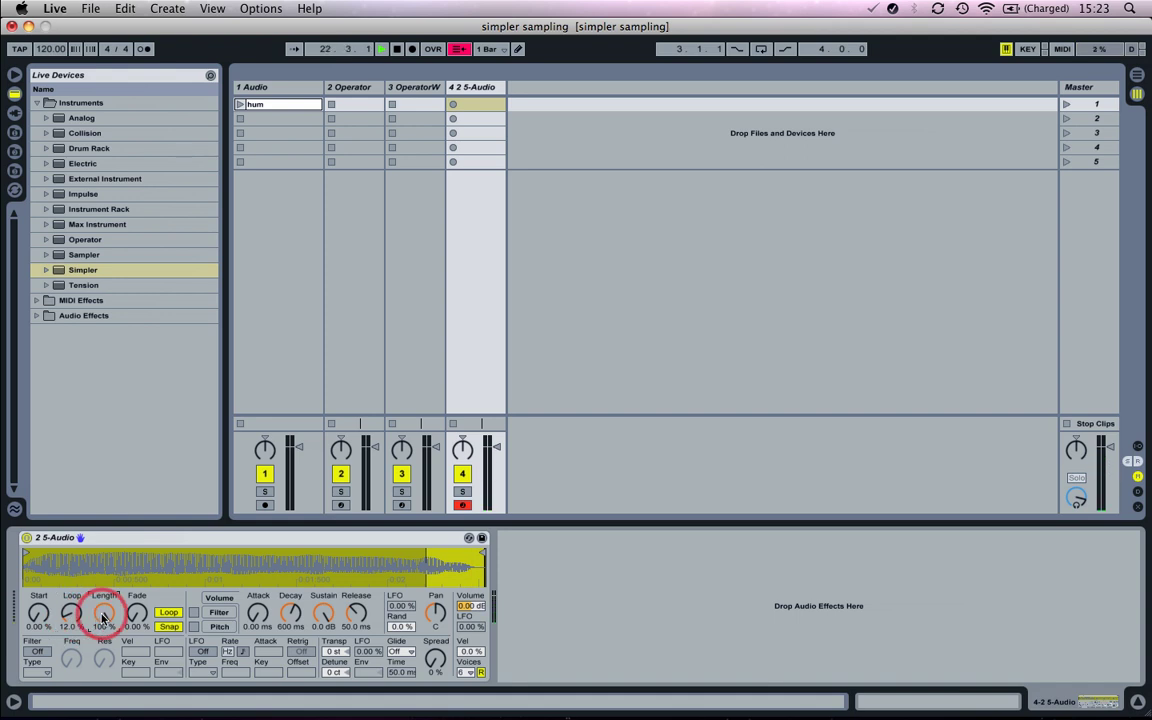
Set the hum sample's loop to 12 %, its length to 85 % and its fade to 100 %.
{"action": "left_click_drag", "start_coordinate": [103, 617], "coordinate": [103, 617]}
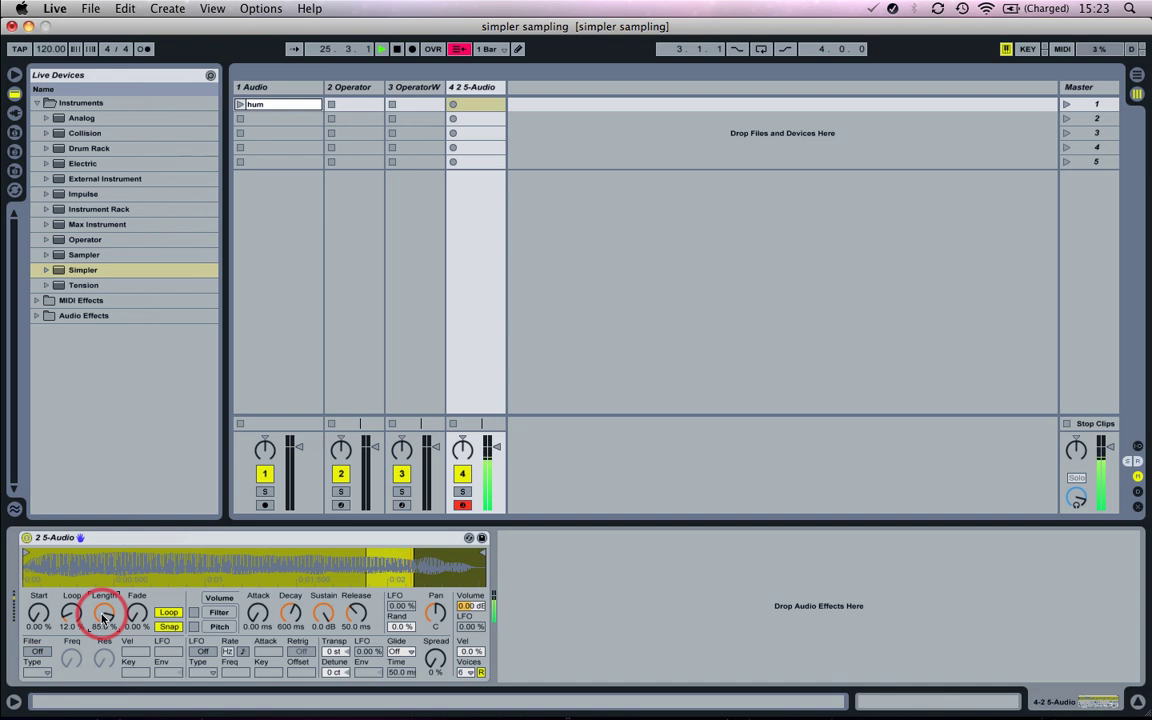
{"action": "left_click_drag", "start_coordinate": [140, 617], "coordinate": [139, 618]}
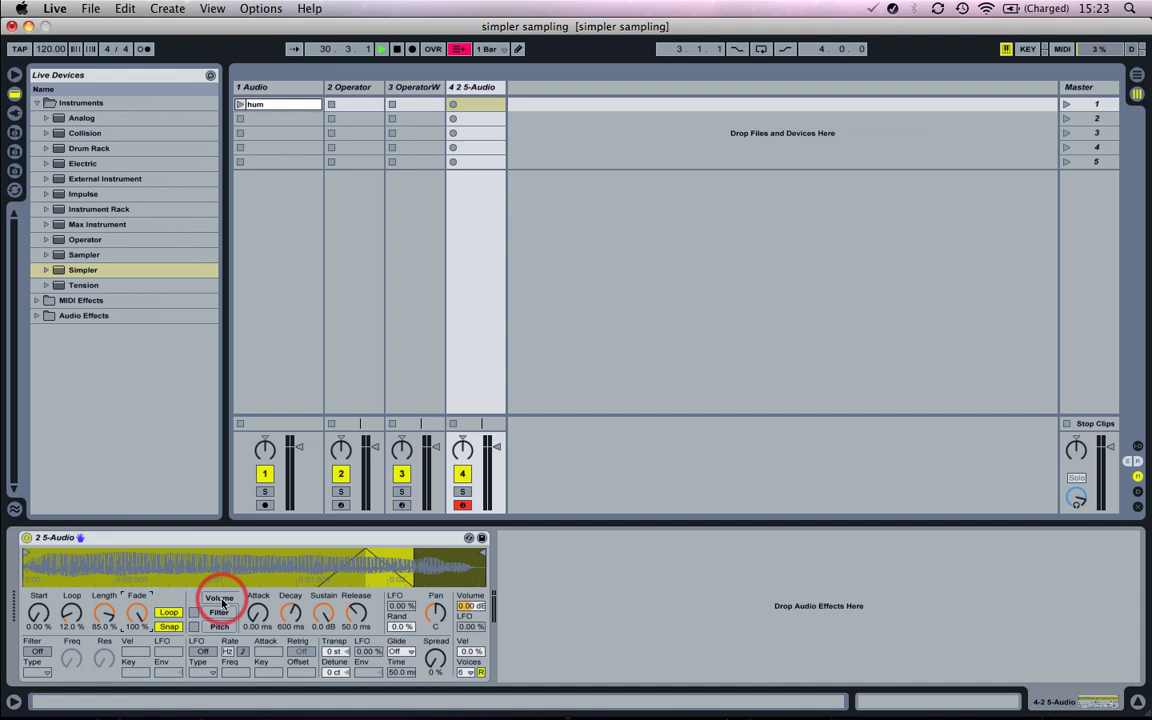
Set the release of the hum Simpler's volume envelope to 300 ms.
{"action": "left_click", "coordinate": [351, 627]}
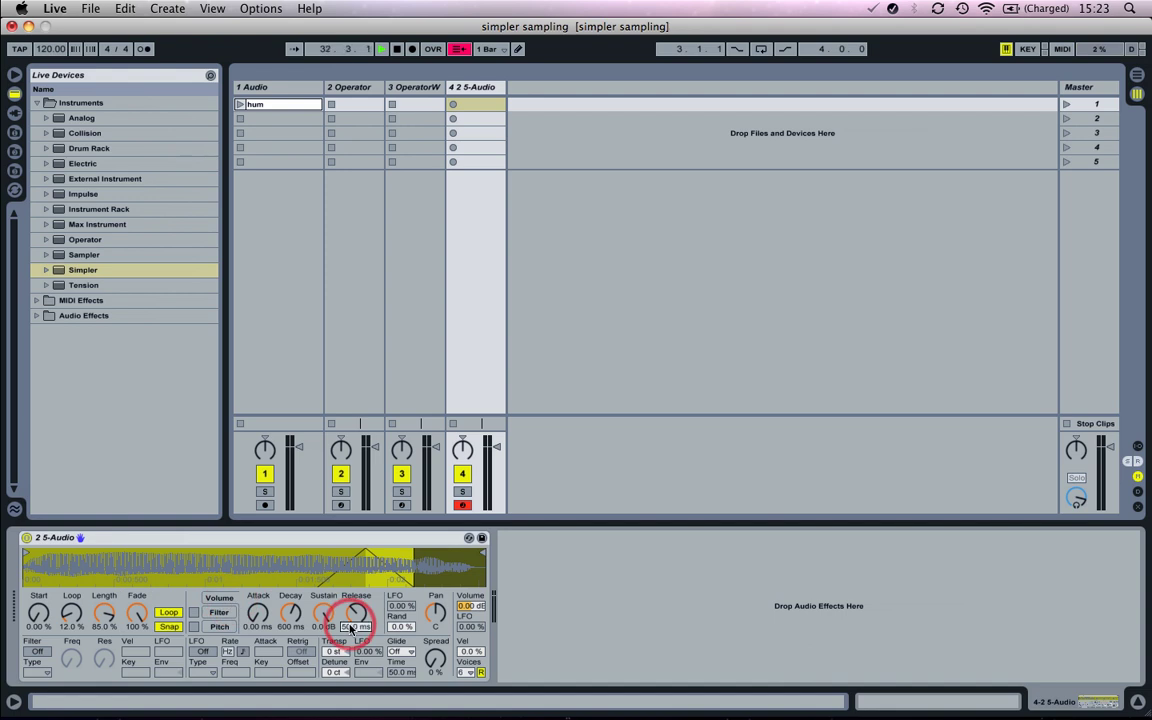
{"action": "type", "text": "300"}
{"action": "key", "text": "Return"}
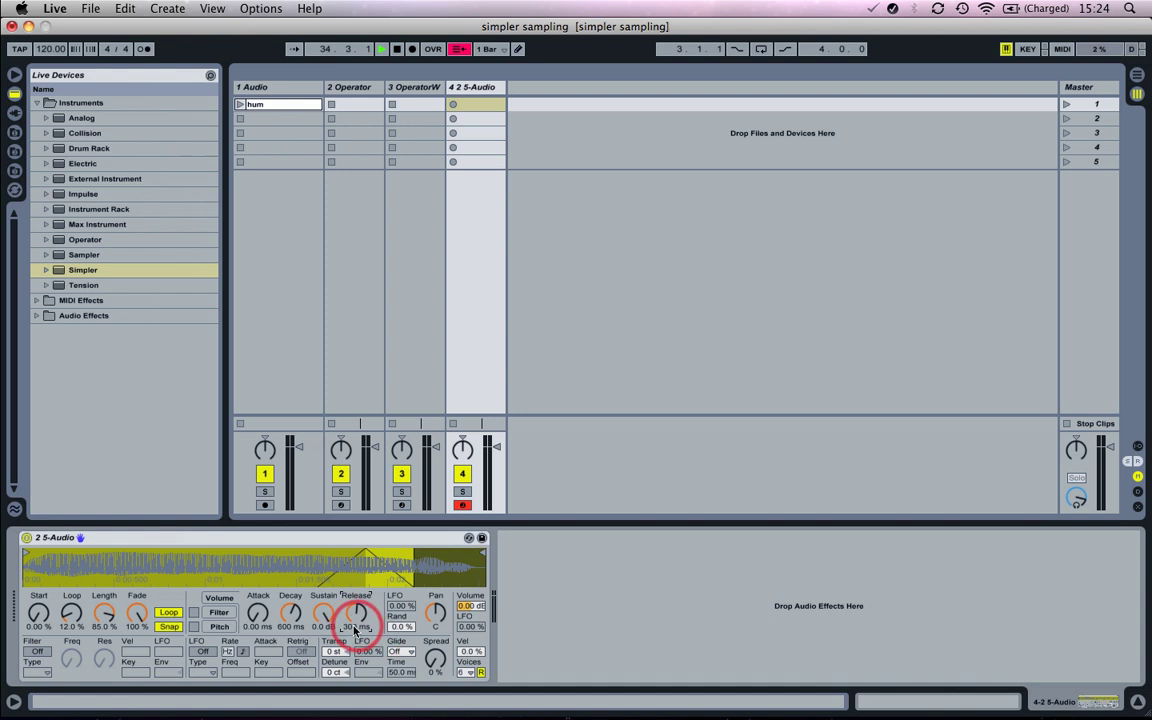
Set the volume envelope's release to 3.00 s and play a note to audition the longer tail.
{"action": "left_click", "coordinate": [347, 628]}
{"action": "type", "text": "3000"}
{"action": "key", "text": "Return"}
{"action": "key", "text": "a"}
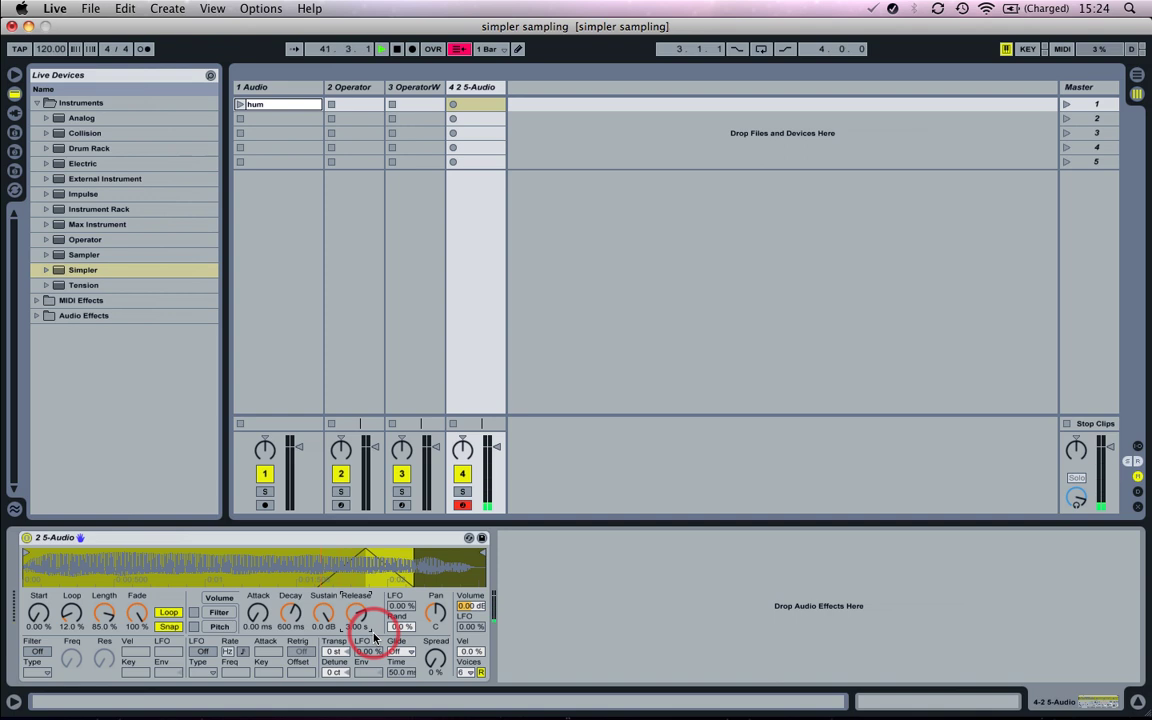
Set the hum Simpler's glide to Portamento and its spread to 100 %, auditioning notes an octave down and back up.
{"action": "left_click", "coordinate": [398, 651]}
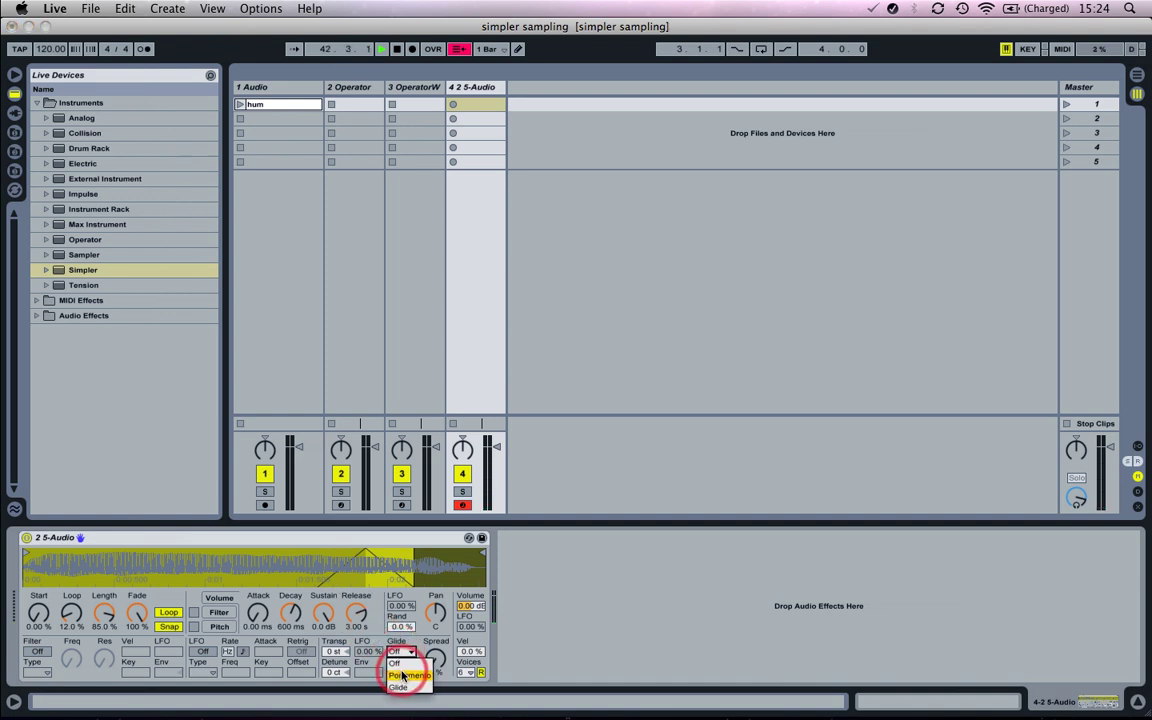
{"action": "left_click", "coordinate": [403, 675]}
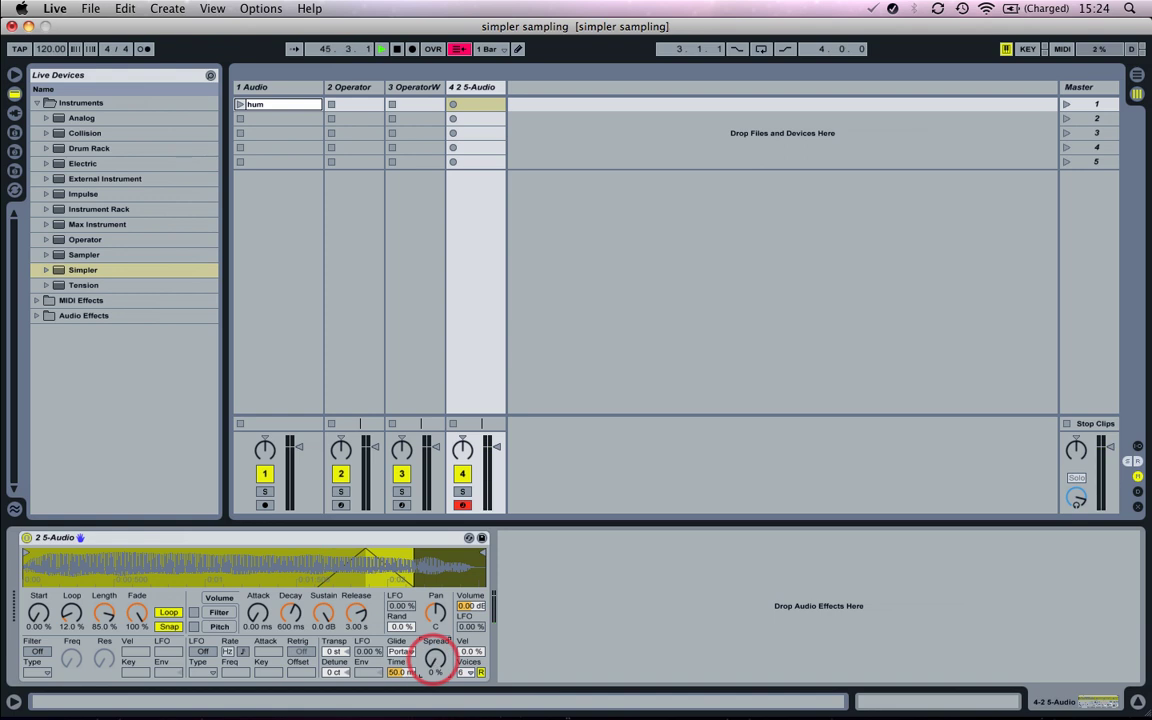
{"action": "left_click_drag", "start_coordinate": [435, 660], "coordinate": [435, 620]}
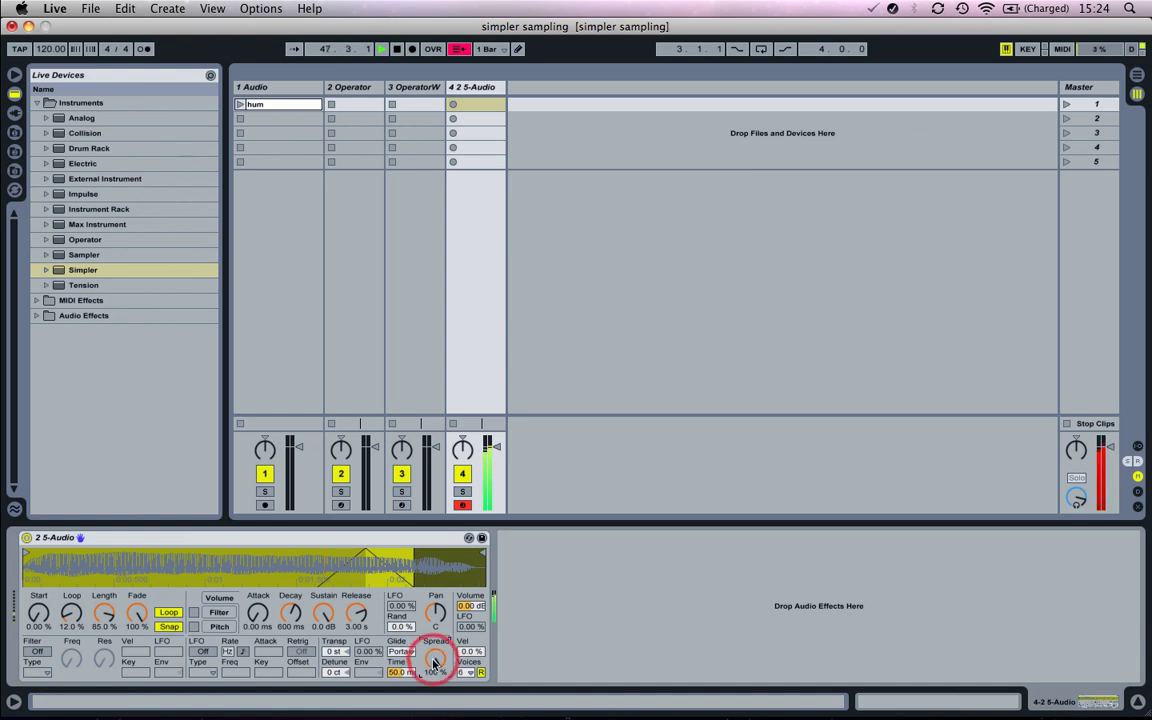
{"action": "key", "text": "z"}
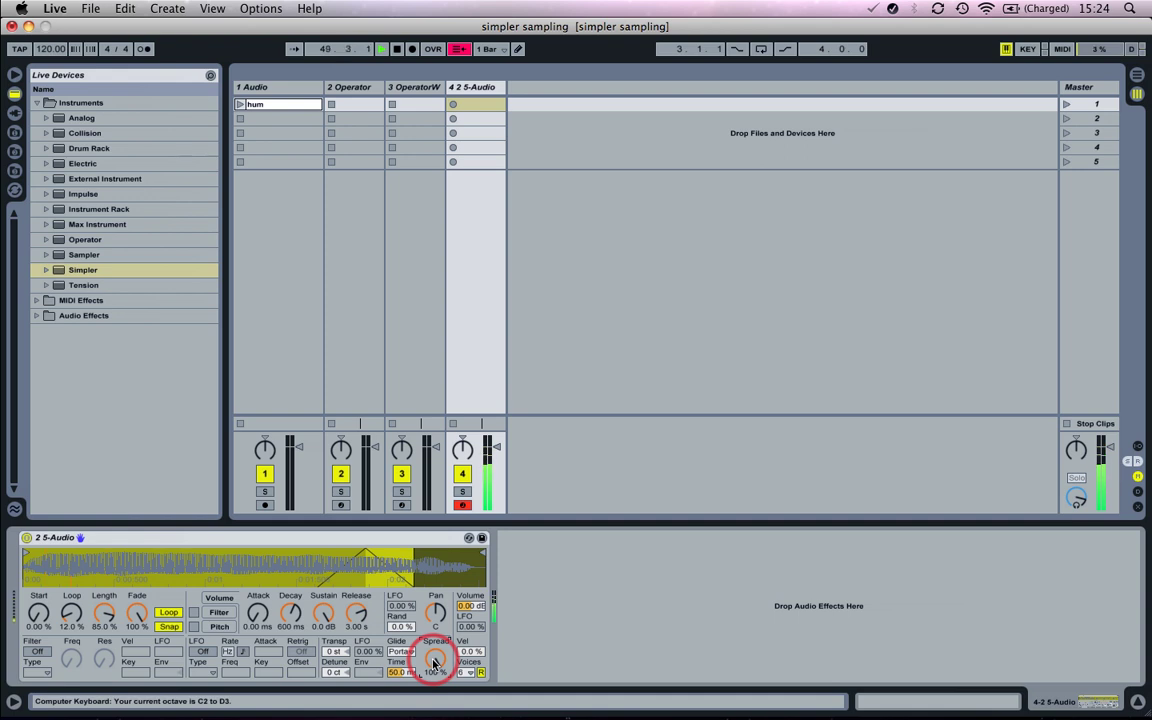
{"action": "key", "text": "x"}
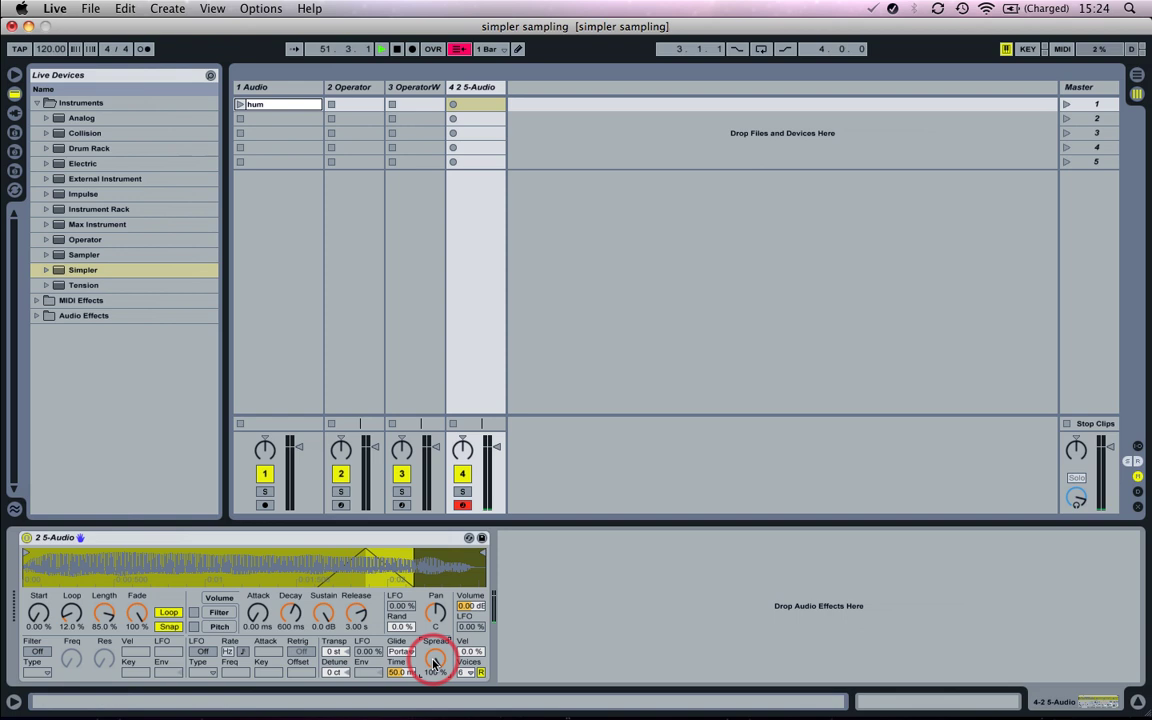
Turn on the hum Simpler's LFO and sync its rate to the beat at 1/8.
{"action": "left_click", "coordinate": [202, 651]}
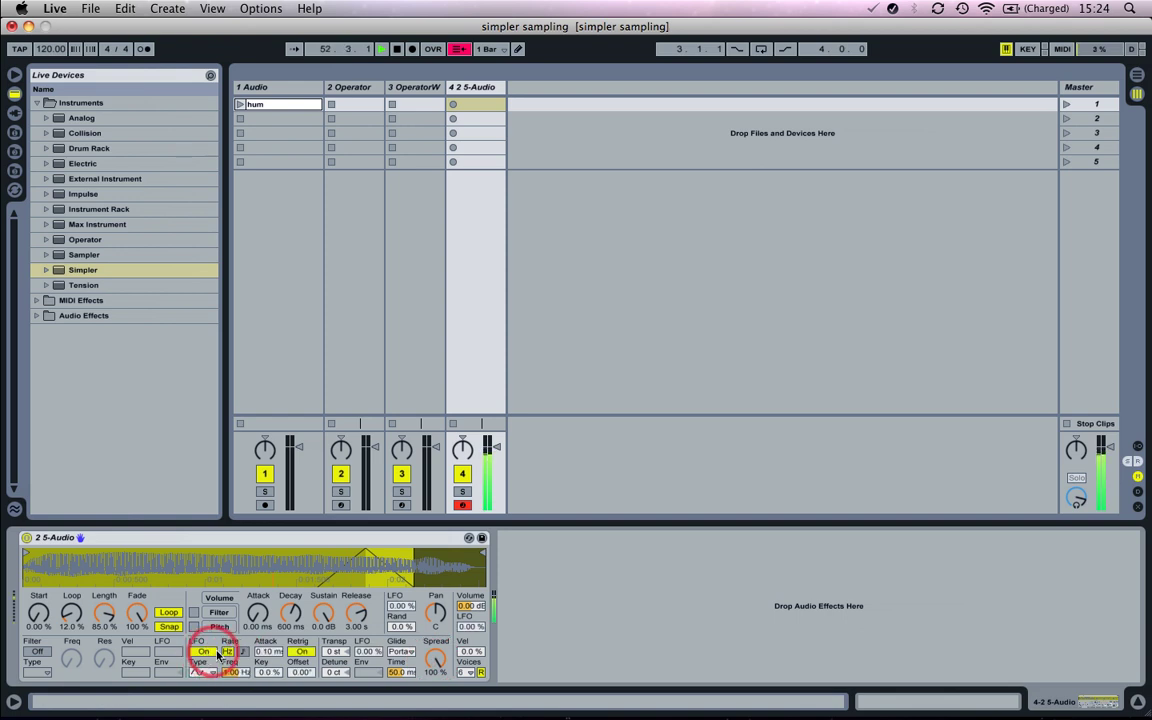
{"action": "left_click", "coordinate": [241, 651]}
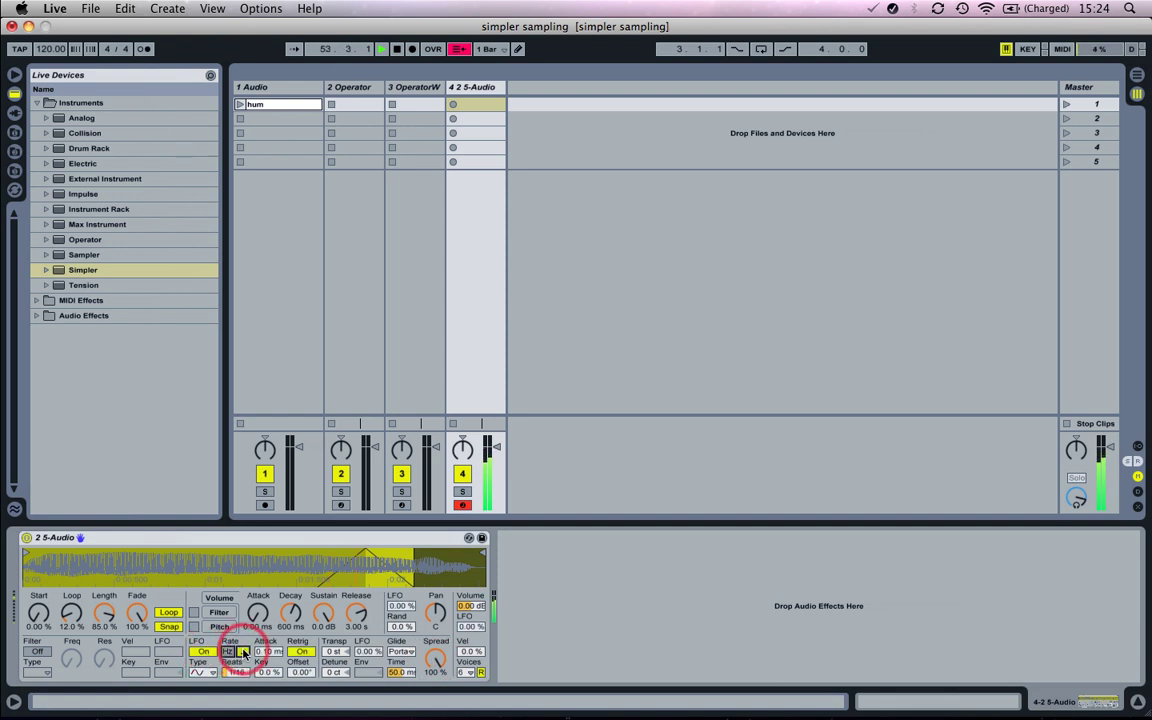
{"action": "left_click", "coordinate": [241, 672]}
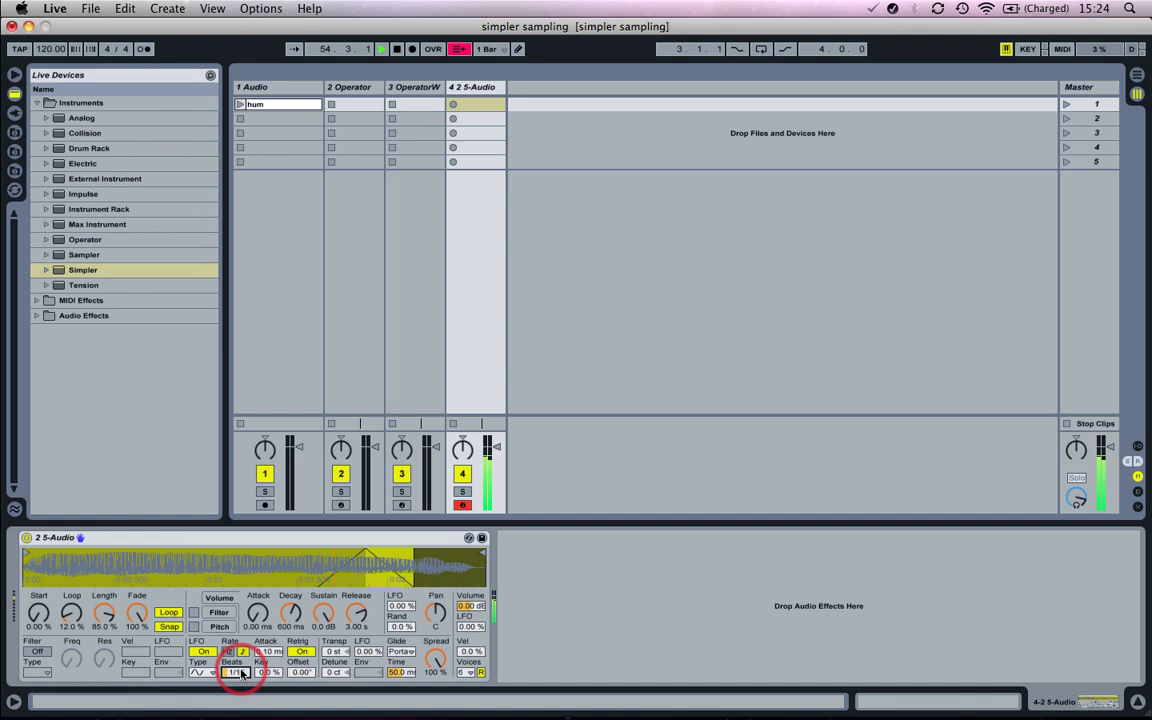
{"action": "left_click_drag", "start_coordinate": [241, 672], "coordinate": [241, 664]}
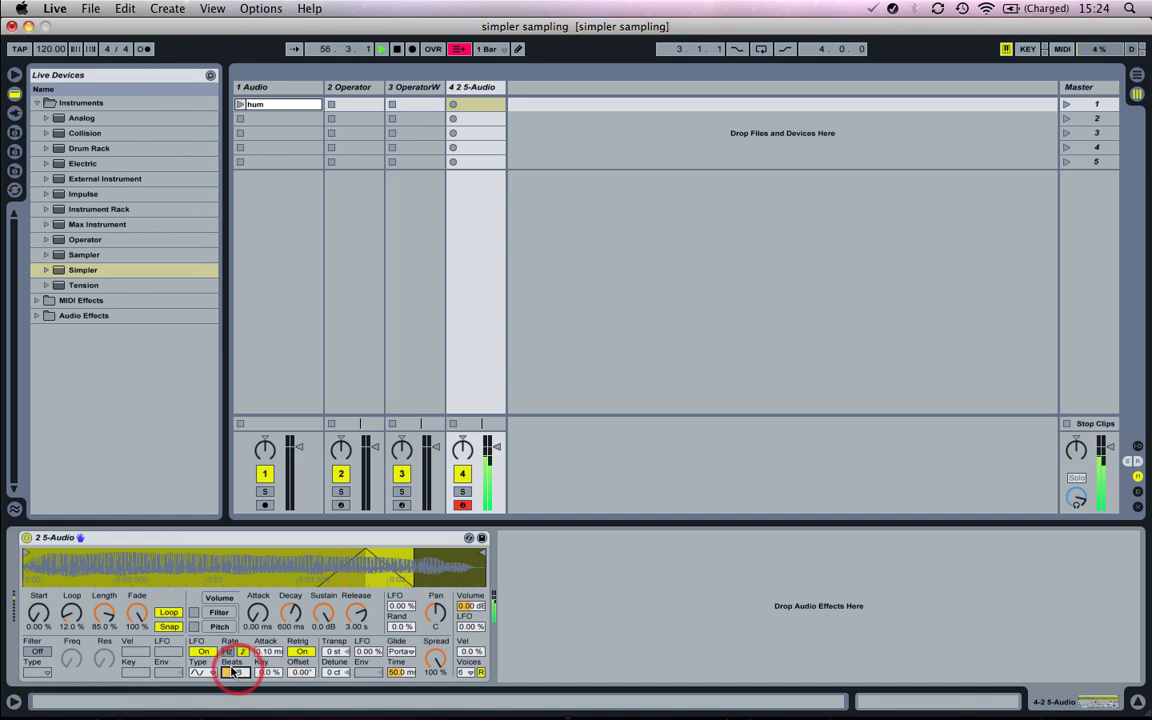
Turn on the hum Simpler's filter as an HP12 type with a 300 Hz cutoff frequency.
{"action": "left_click", "coordinate": [72, 660]}
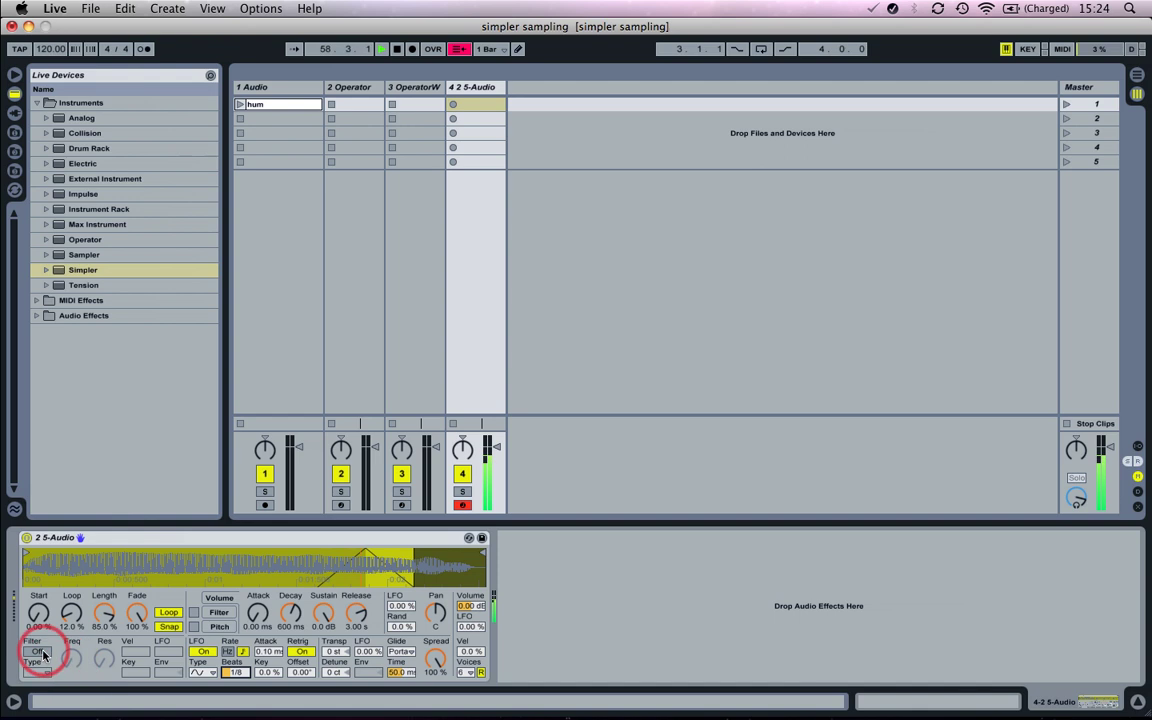
{"action": "left_click", "coordinate": [38, 652]}
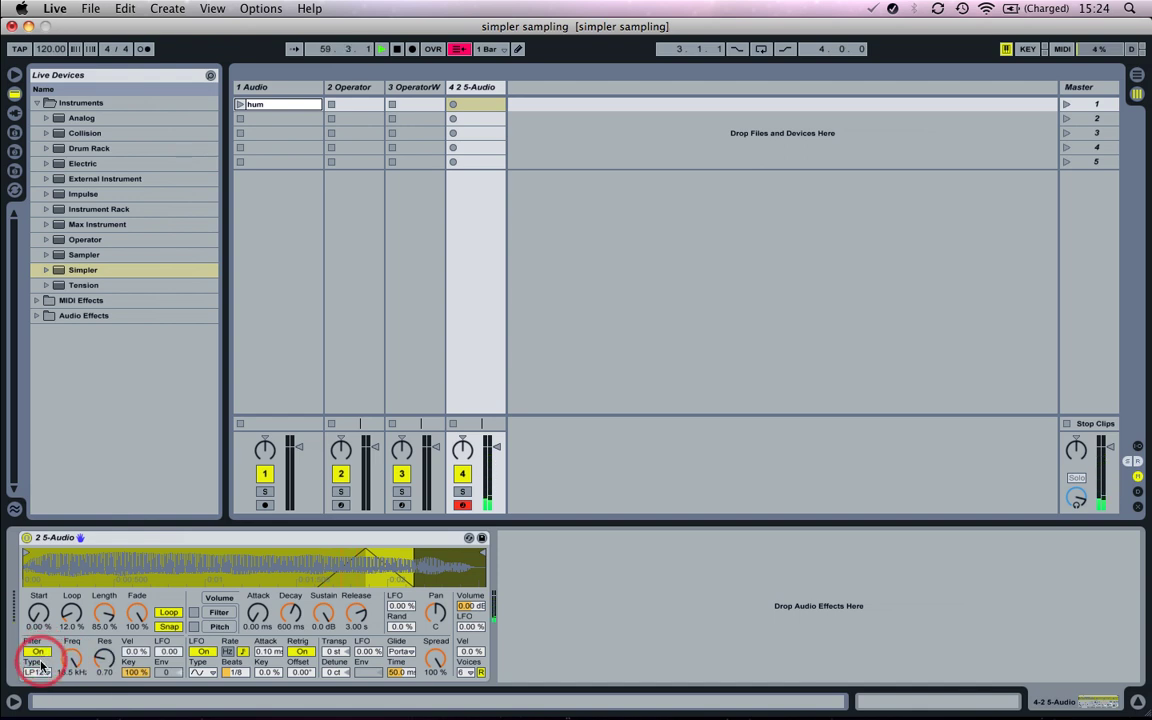
{"action": "left_click", "coordinate": [40, 674]}
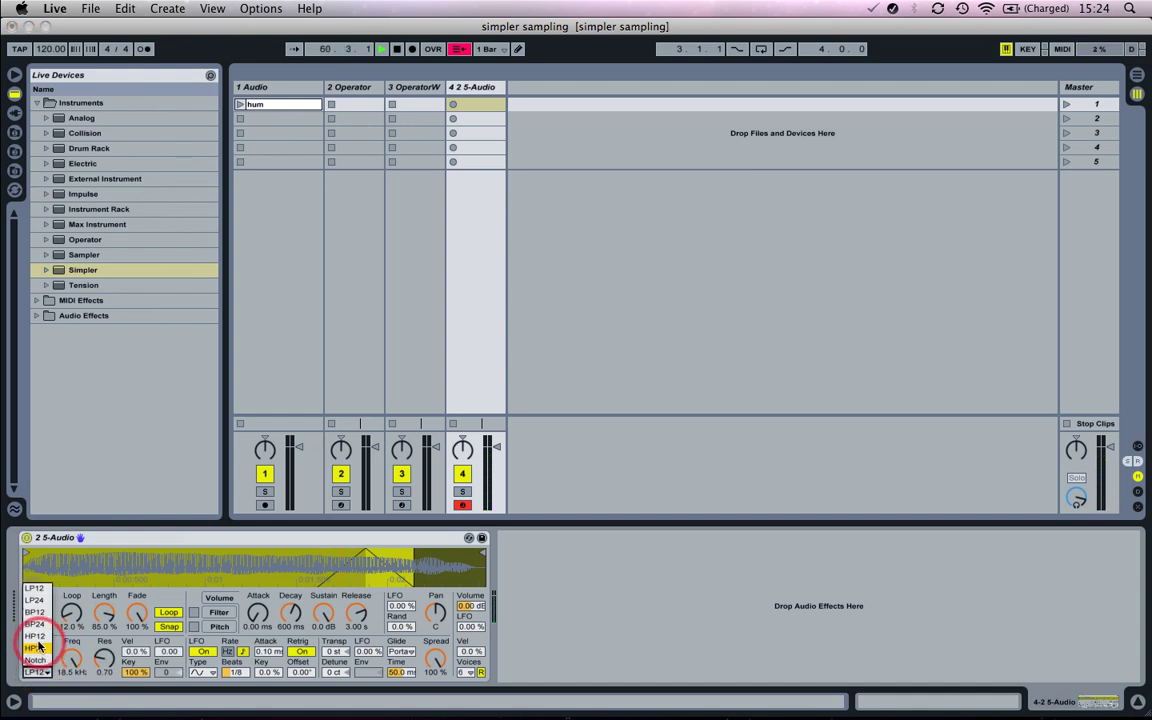
{"action": "left_click", "coordinate": [38, 638]}
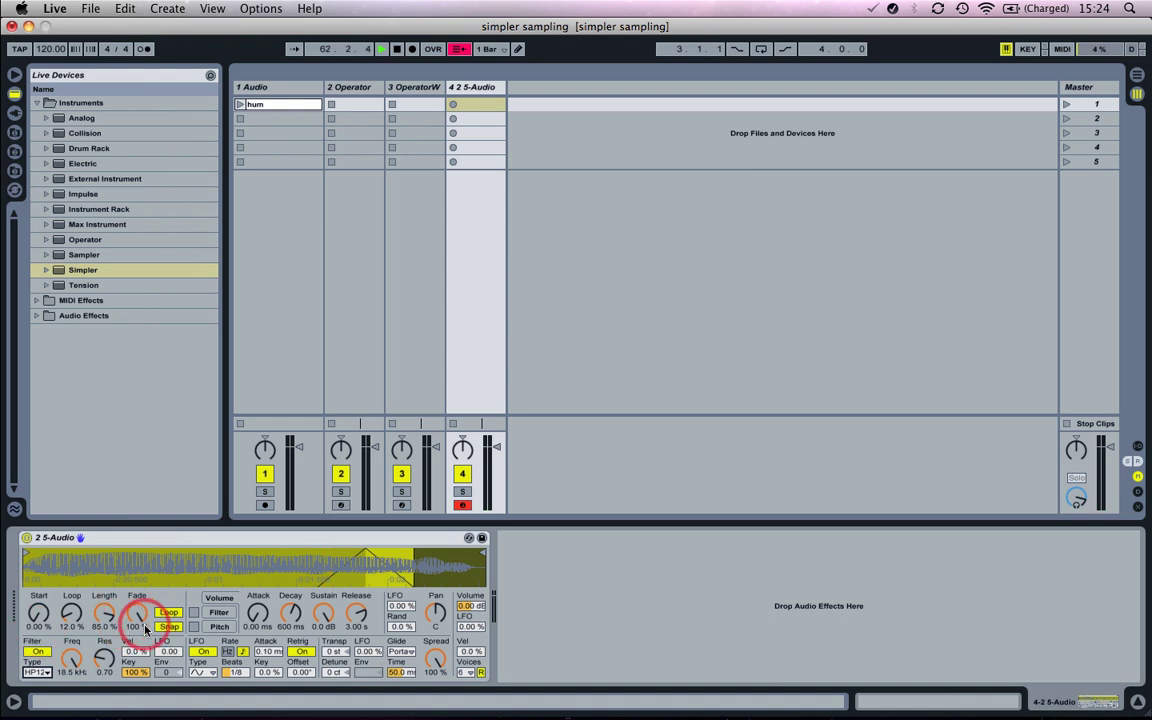
{"action": "left_click", "coordinate": [67, 672]}
{"action": "type", "text": "200"}
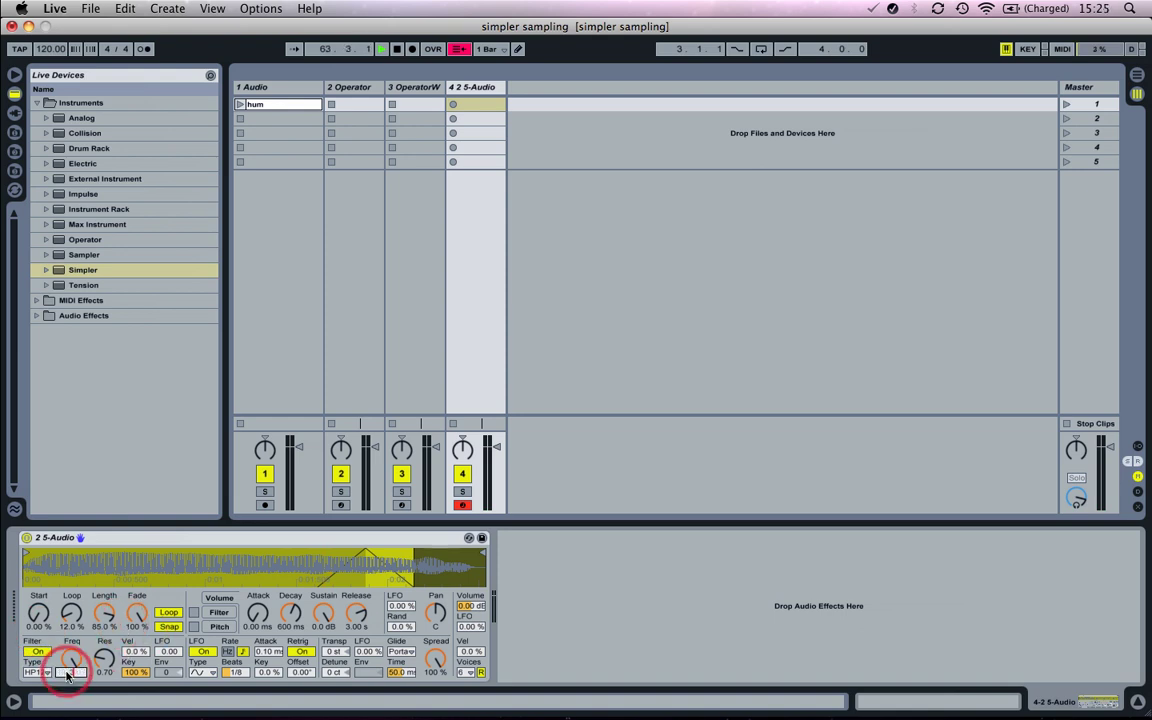
{"action": "key", "text": "Return"}
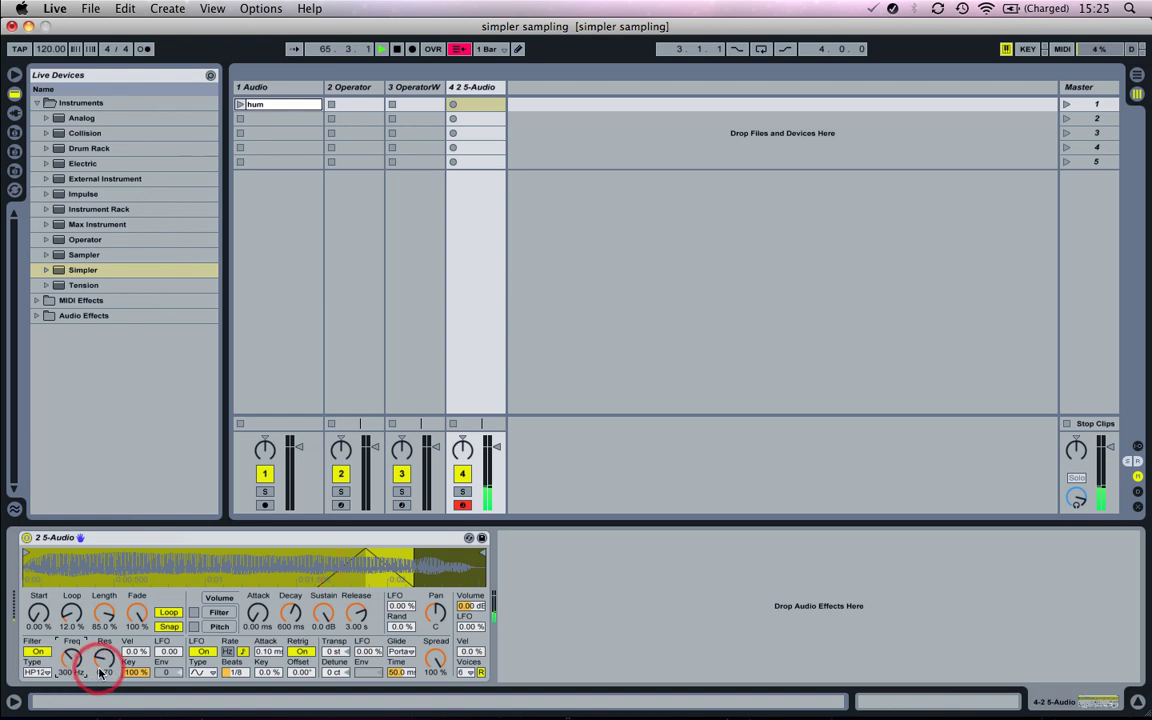
Set the filter's resonance to 2.05 and the LFO modulation of its frequency to 10.0.
{"action": "left_click", "coordinate": [103, 669]}
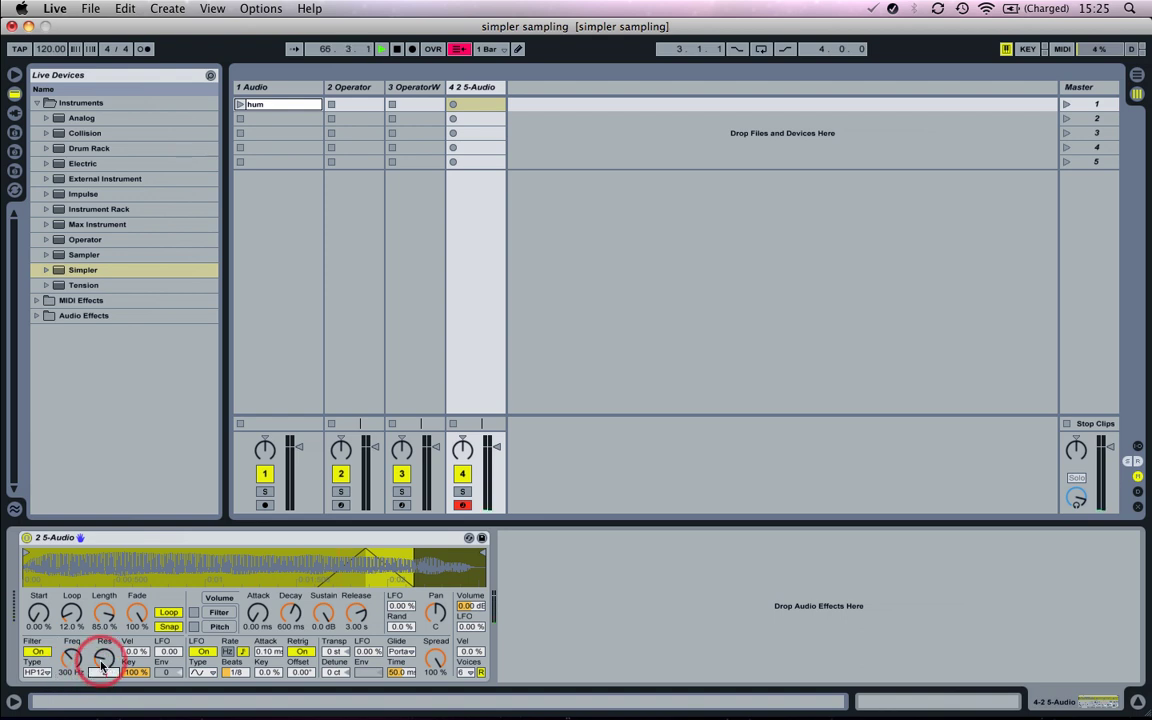
{"action": "type", "text": "10"}
{"action": "key", "text": "Return"}
{"action": "left_click_drag", "start_coordinate": [103, 657], "coordinate": [104, 659]}
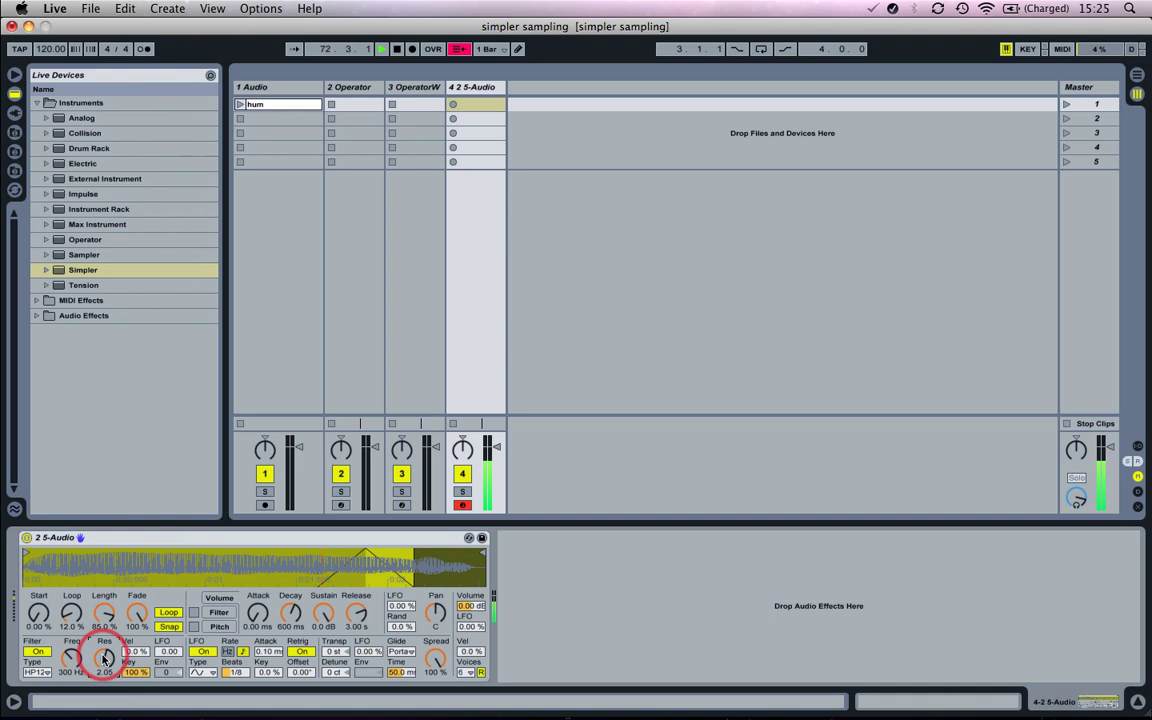
{"action": "left_click_drag", "start_coordinate": [157, 654], "coordinate": [176, 660]}
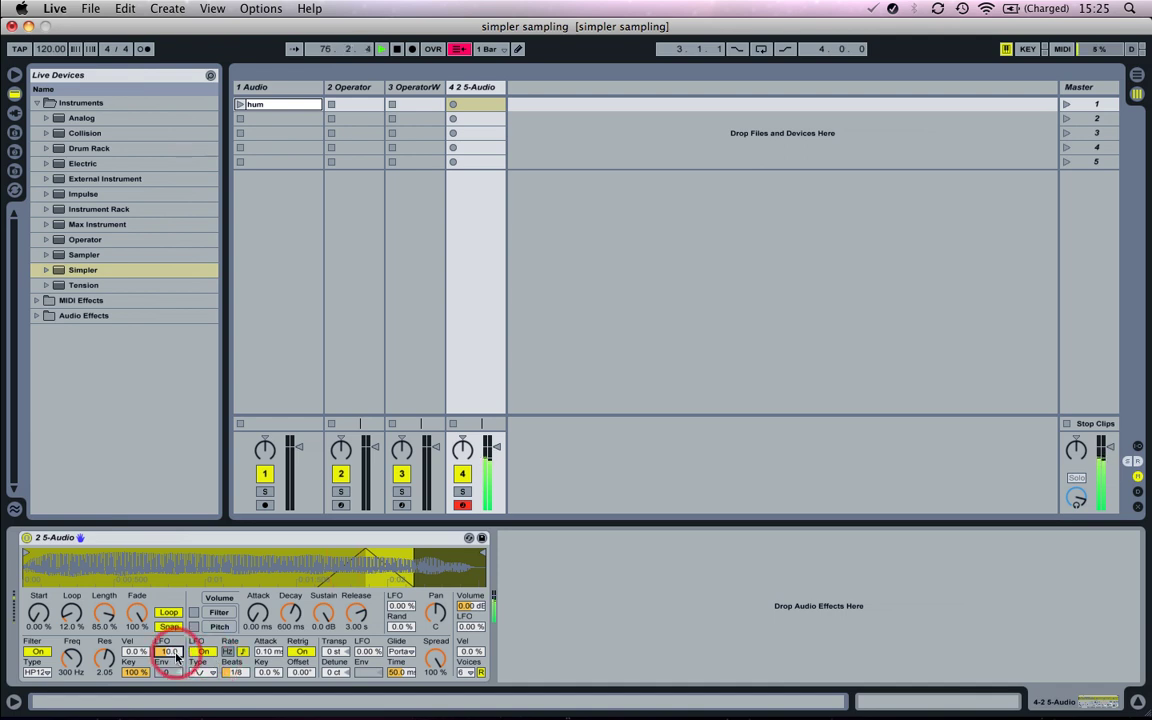
{"action": "left_click", "coordinate": [174, 655]}
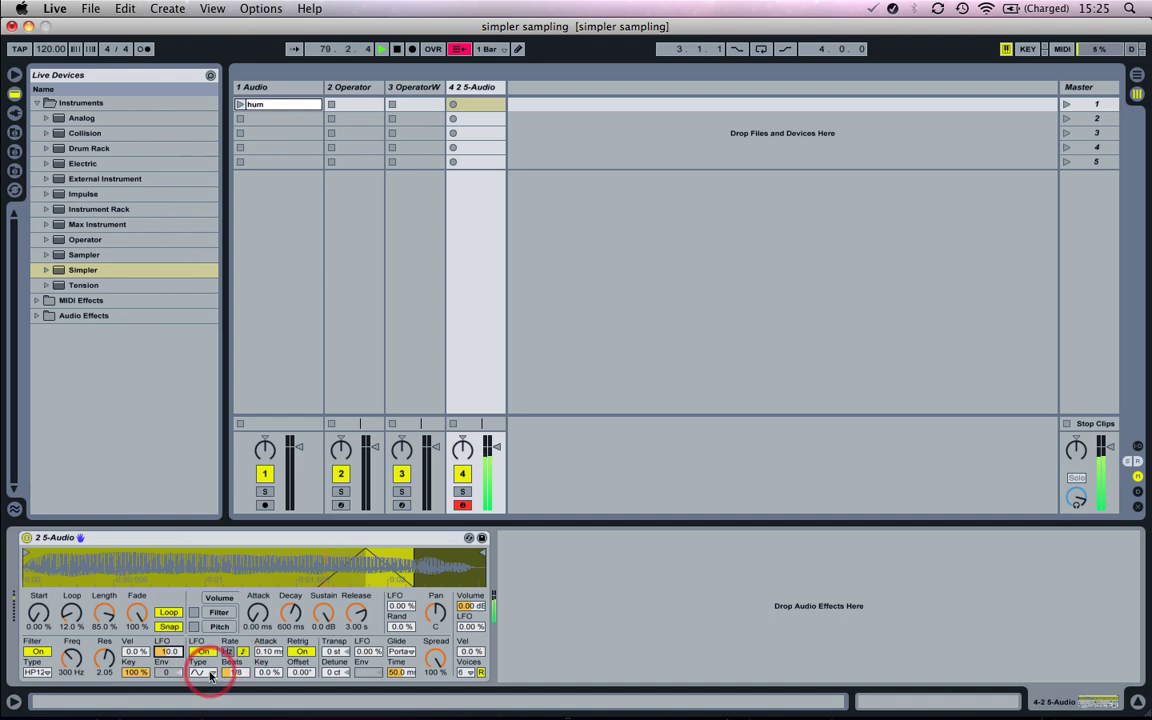
Try other LFO waveforms and settle on the falling sawtooth shape.
{"action": "left_click", "coordinate": [208, 674]}
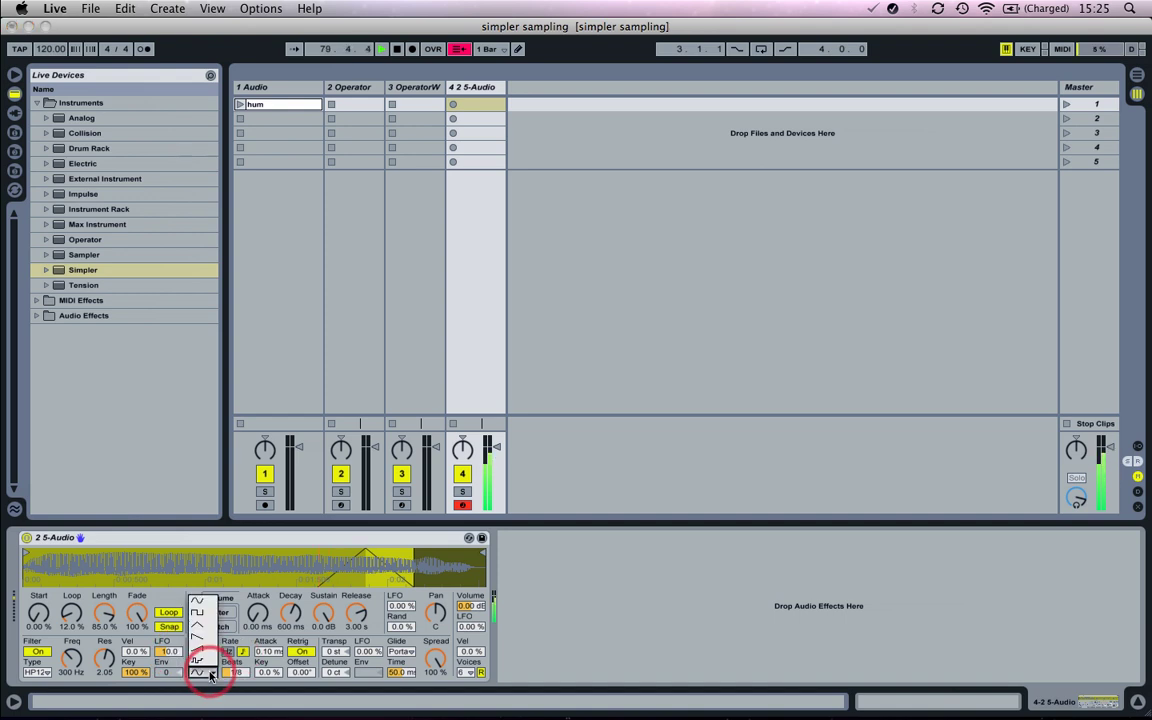
{"action": "left_click", "coordinate": [194, 618]}
{"action": "left_click", "coordinate": [199, 674]}
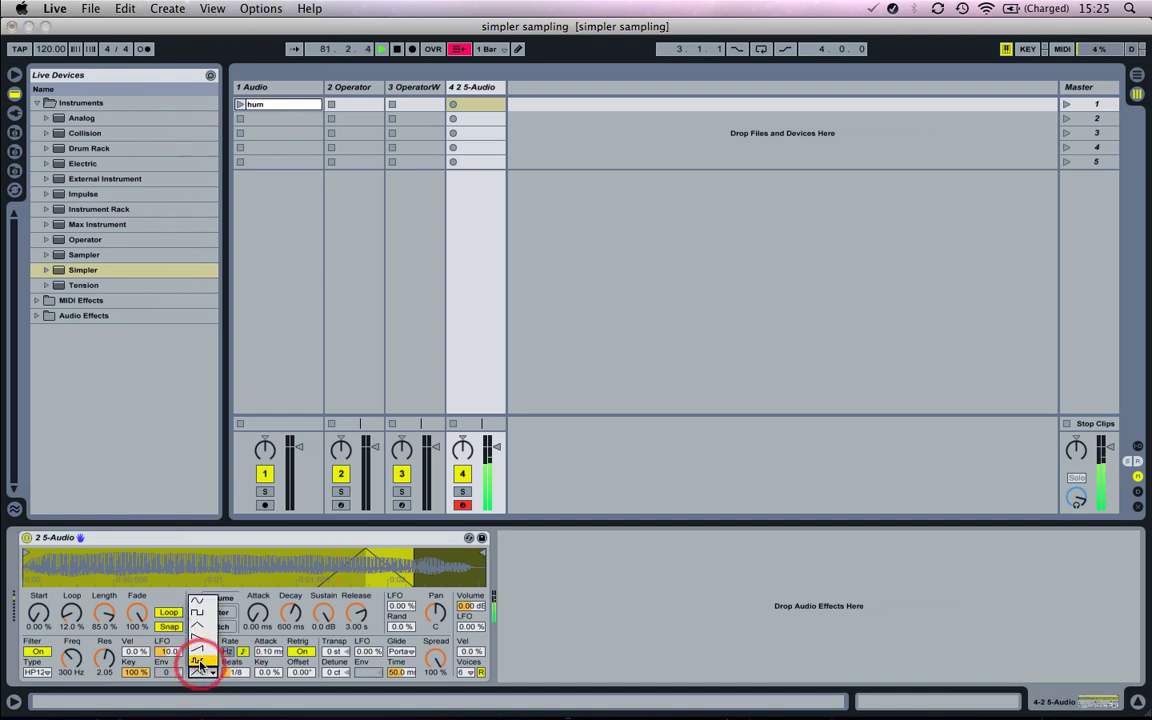
{"action": "left_click", "coordinate": [200, 640]}
{"action": "left_click", "coordinate": [207, 674]}
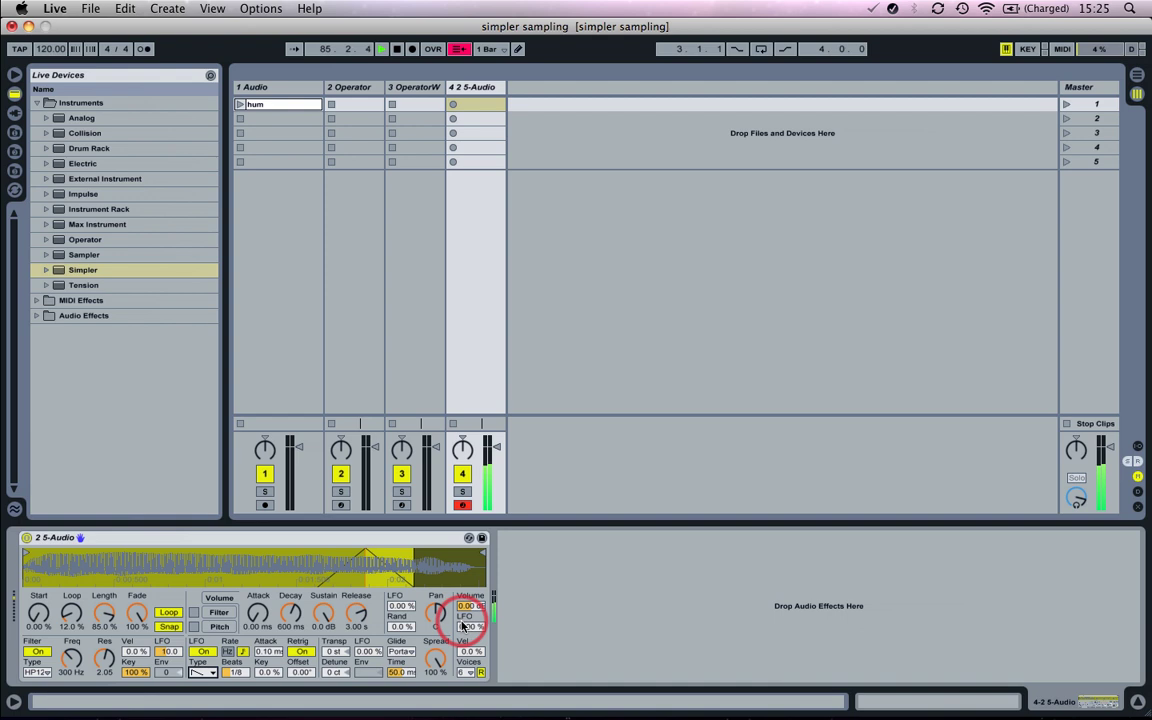
Try 100 % LFO modulation on the volume and on the pitch, resetting each amount to 0 %.
{"action": "left_click_drag", "start_coordinate": [465, 630], "coordinate": [468, 624]}
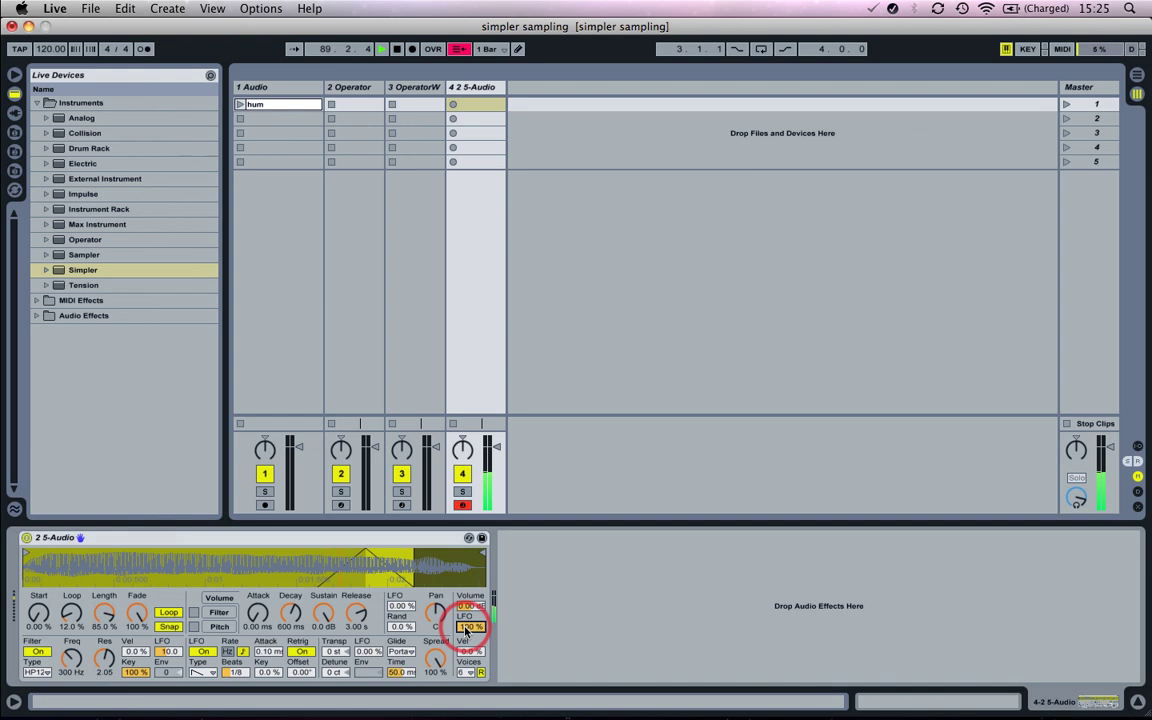
{"action": "left_click_drag", "start_coordinate": [464, 628], "coordinate": [468, 634]}
{"action": "left_click_drag", "start_coordinate": [370, 656], "coordinate": [370, 570]}
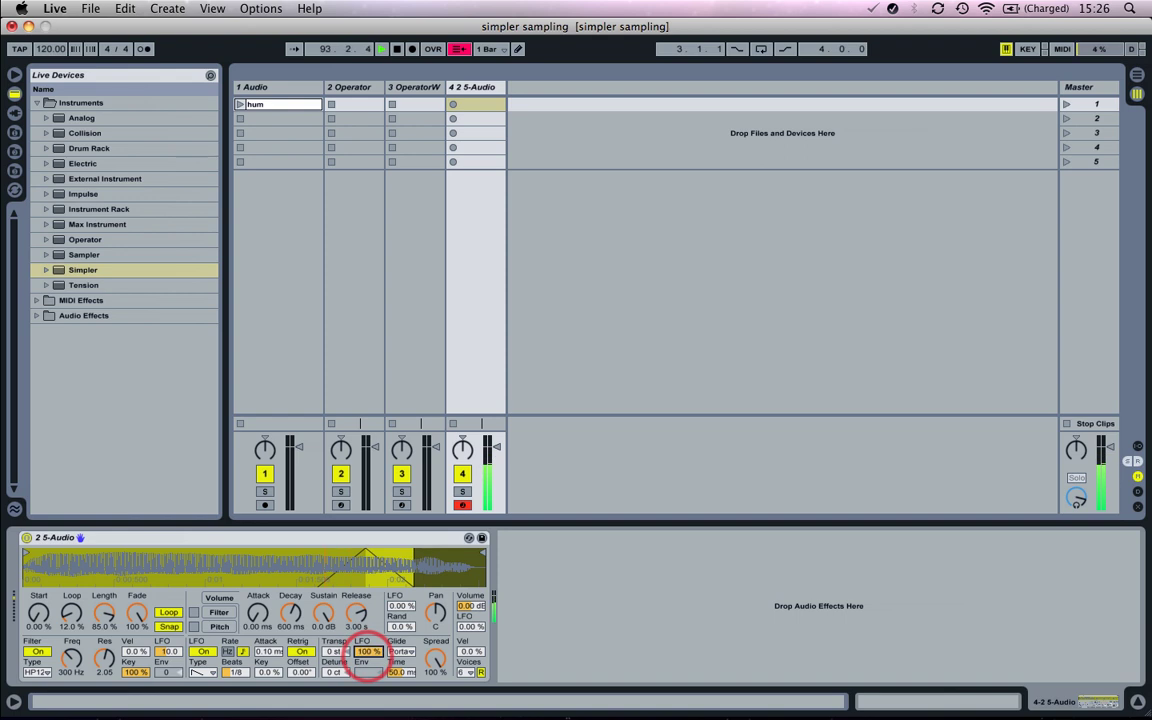
{"action": "left_click_drag", "start_coordinate": [368, 660], "coordinate": [399, 702]}
Try 100 % LFO modulation on the panning and reset the amount to 0 %.
{"action": "left_click", "coordinate": [398, 604]}
{"action": "left_click_drag", "start_coordinate": [399, 606], "coordinate": [398, 570]}
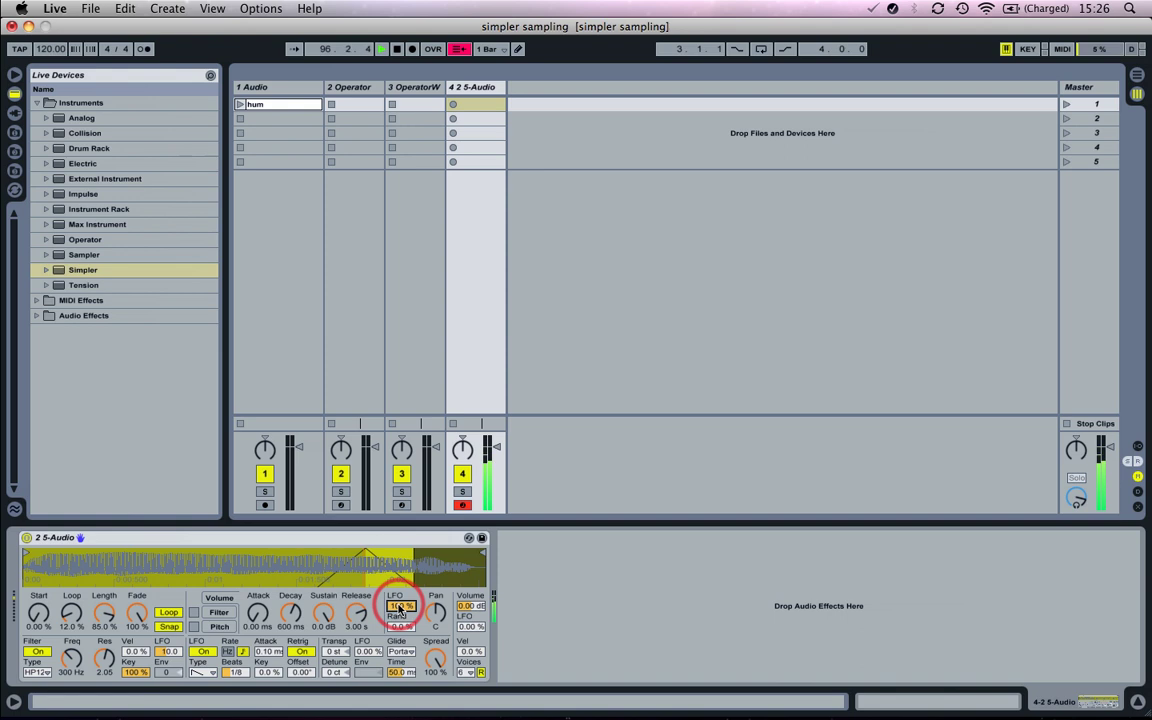
{"action": "key", "text": "Delete"}
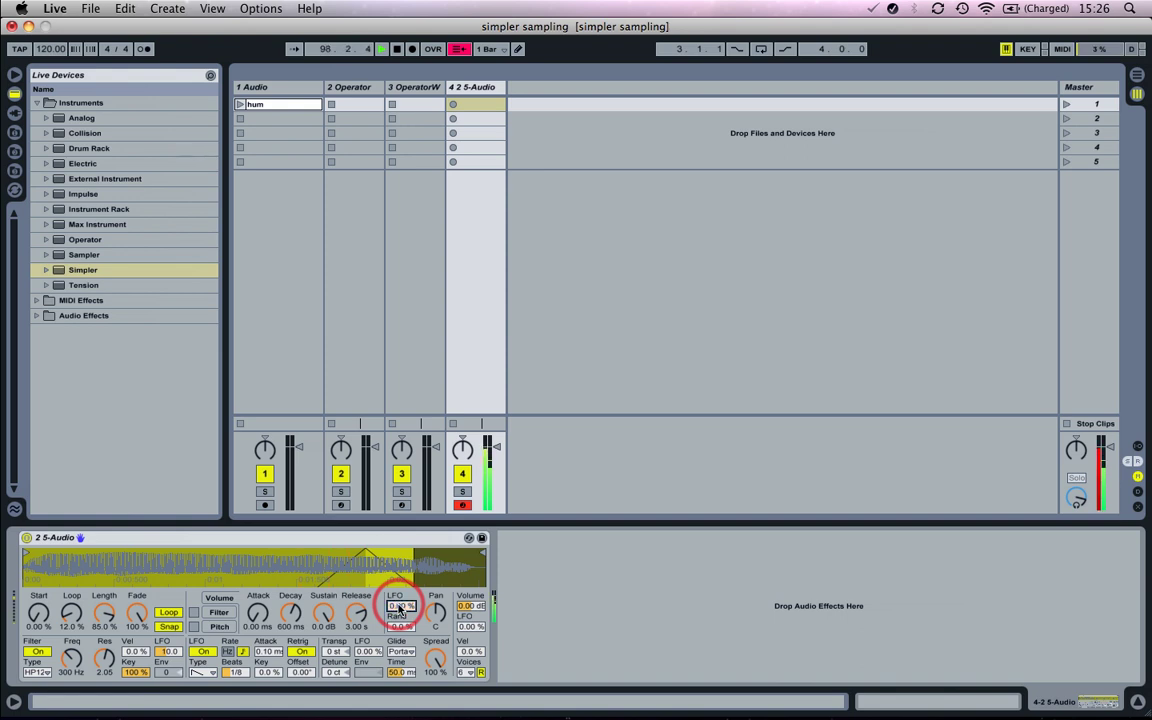